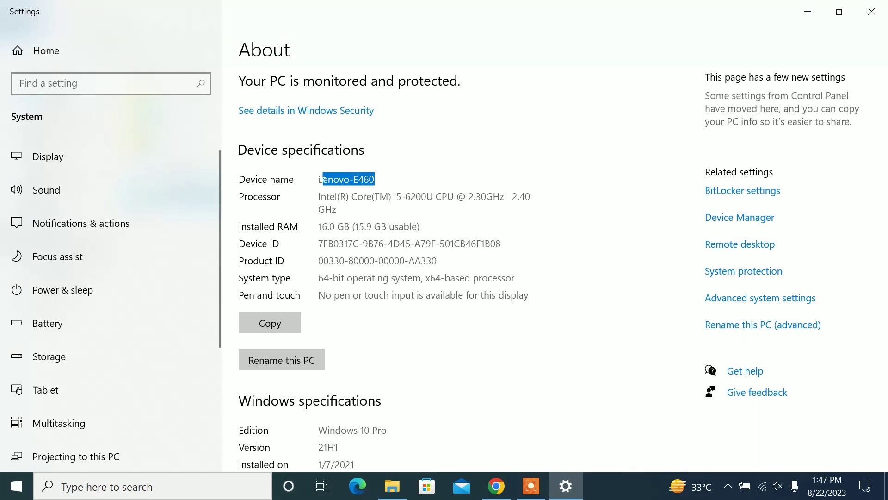
Step: Review the device and Windows specifications on the About page, and close Settings and File Explorer
click(348, 180)
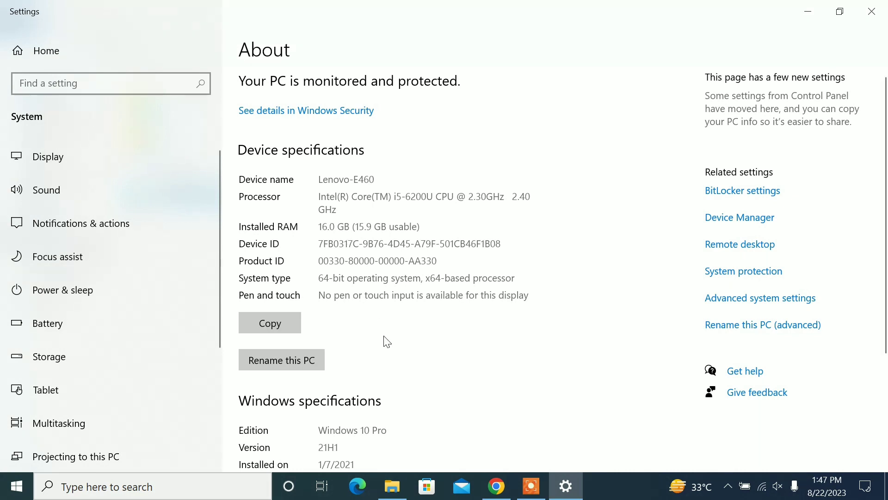
scroll(387, 341, down, 4)
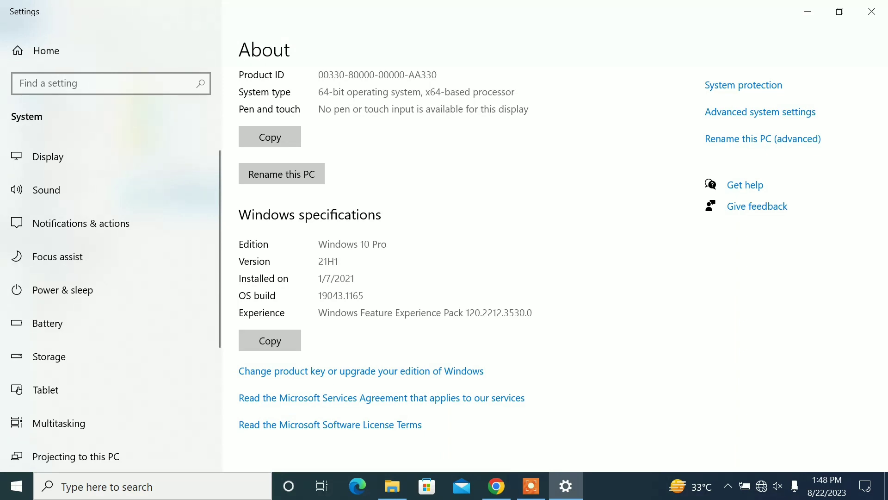
scroll(550, 269, up, 4)
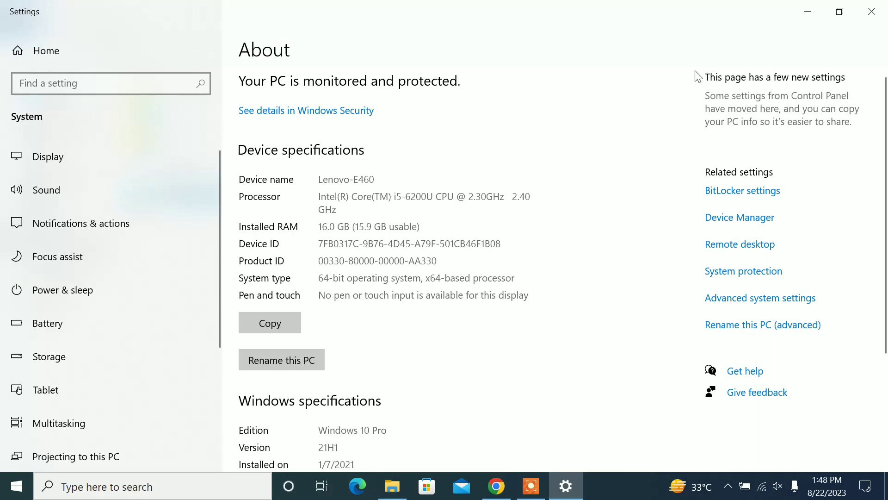
click(871, 15)
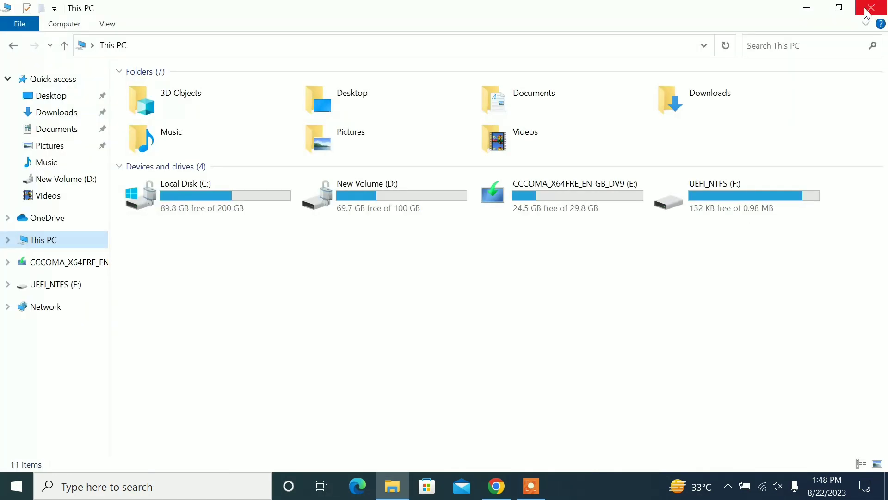
click(867, 10)
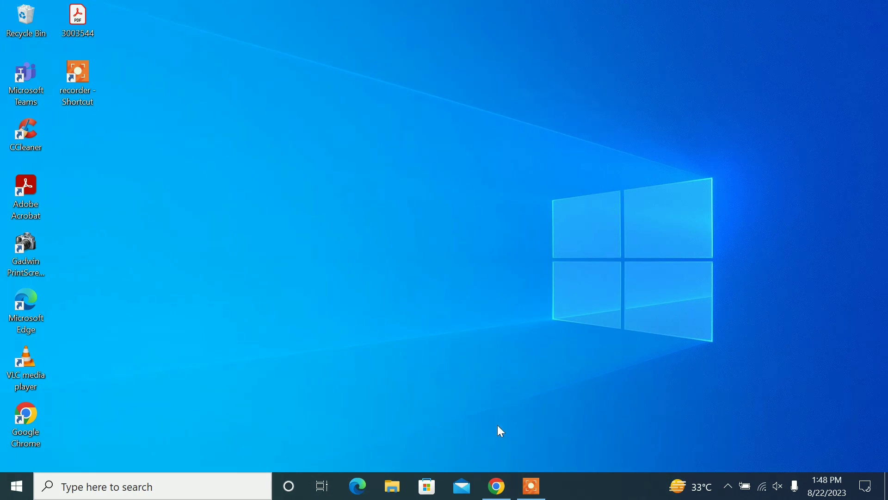
Step: Switch to Google Chrome and search the web for "download pc health check for windows 11"
click(496, 486)
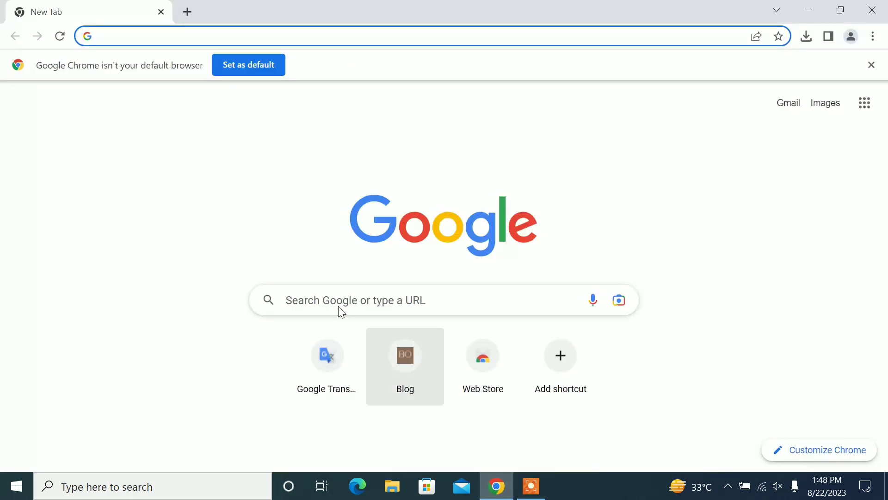
text(download)
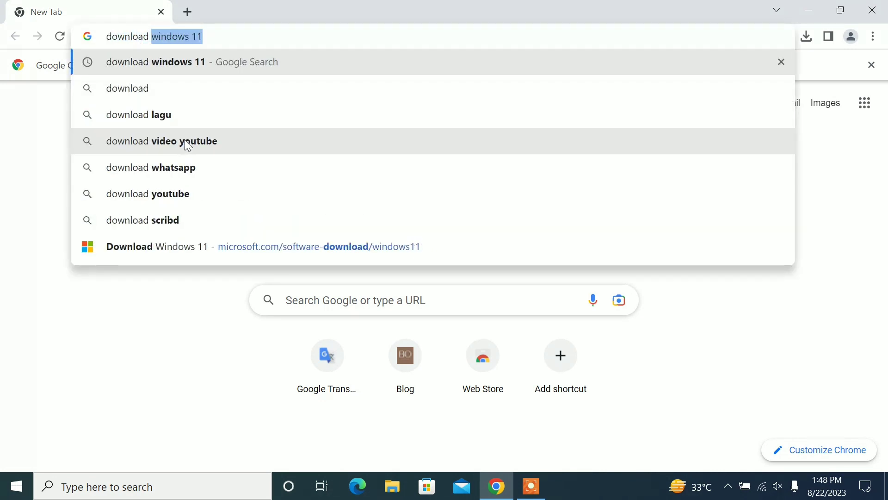
text( pc healt)
key(Right)
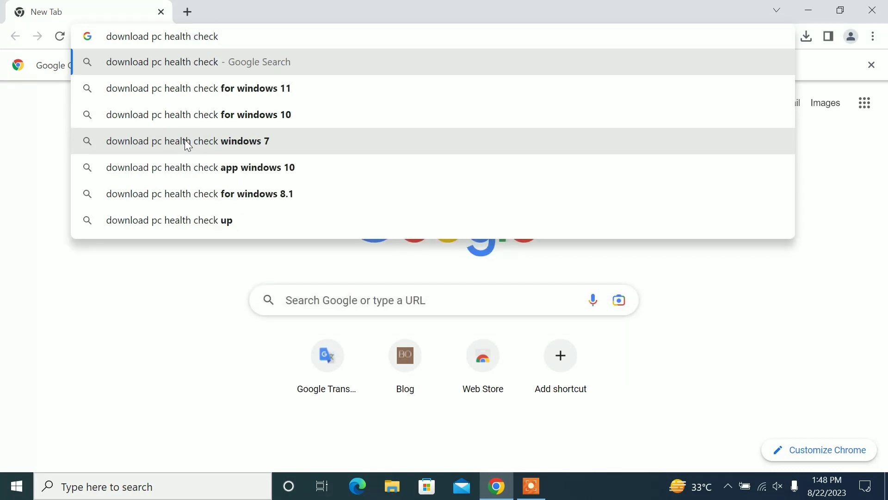
key(Down)
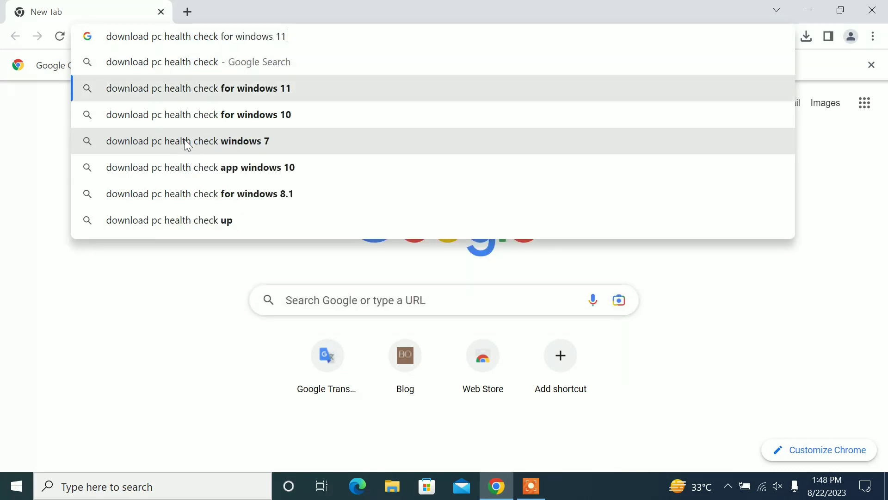
key(Return)
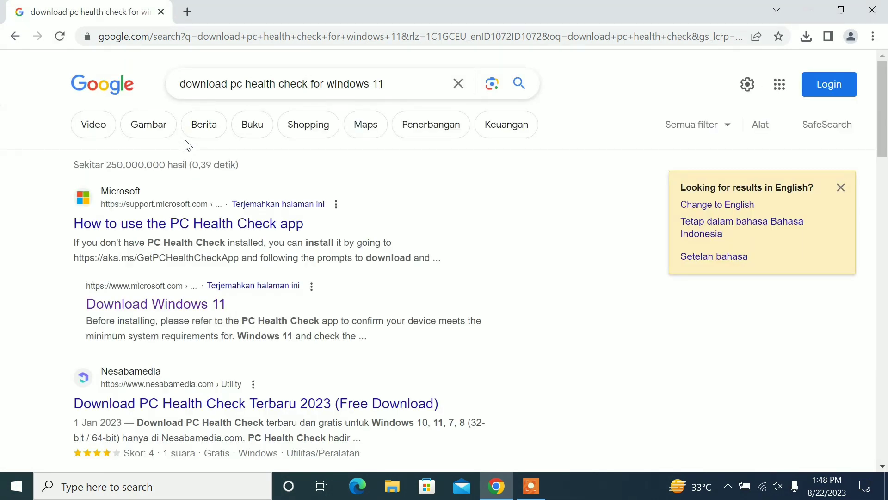
Step: Open Microsoft's "How to use the PC Health Check app" article and download the installer through its GetPCHealthCheckApp link
click(218, 227)
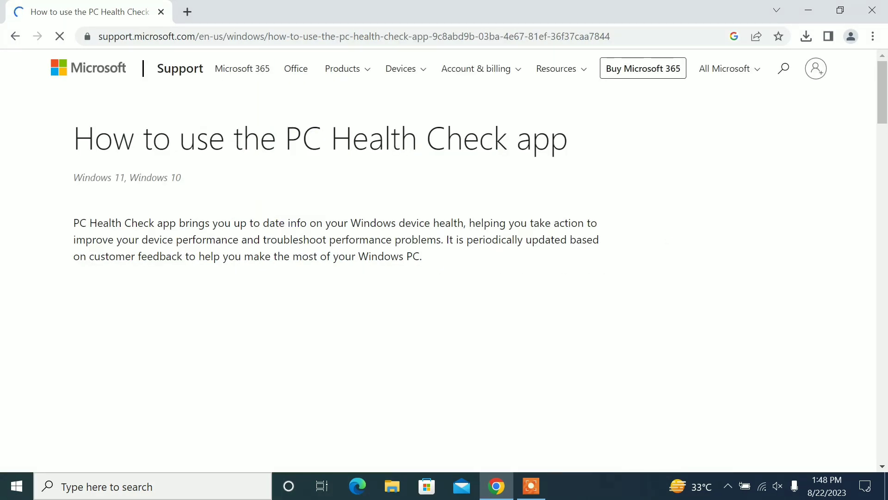
drag(885, 104, 883, 187)
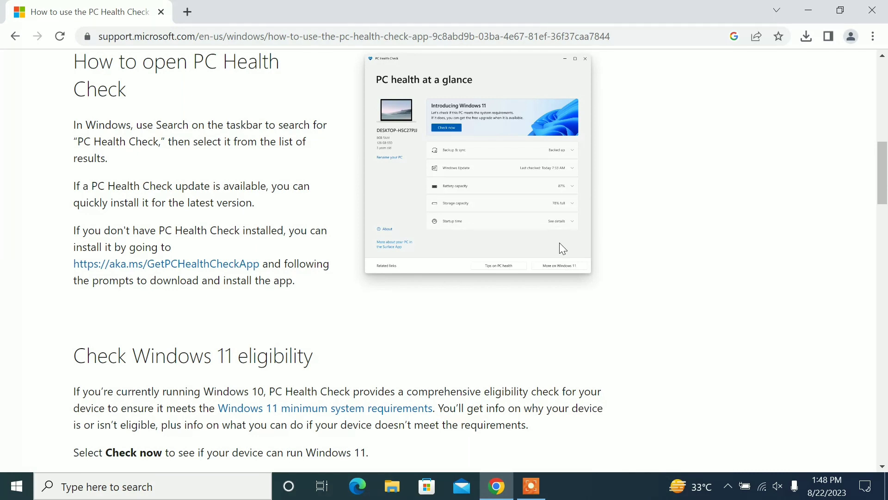
click(216, 266)
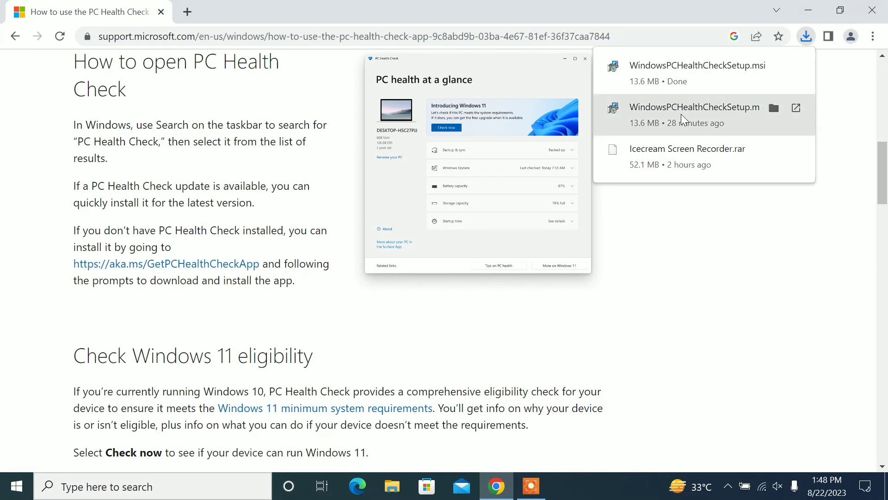
Step: Show the newly downloaded WindowsPCHealthCheckSetup file in its folder and launch the installer
mouse_move(774, 69)
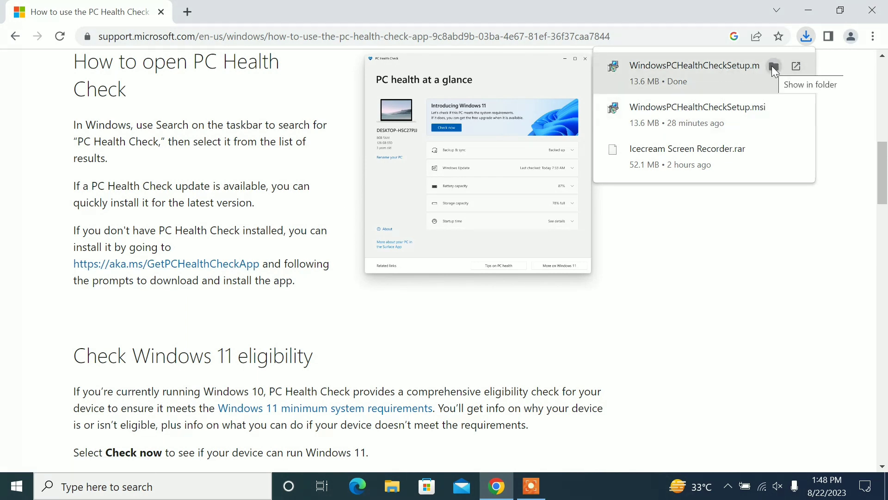
click(773, 66)
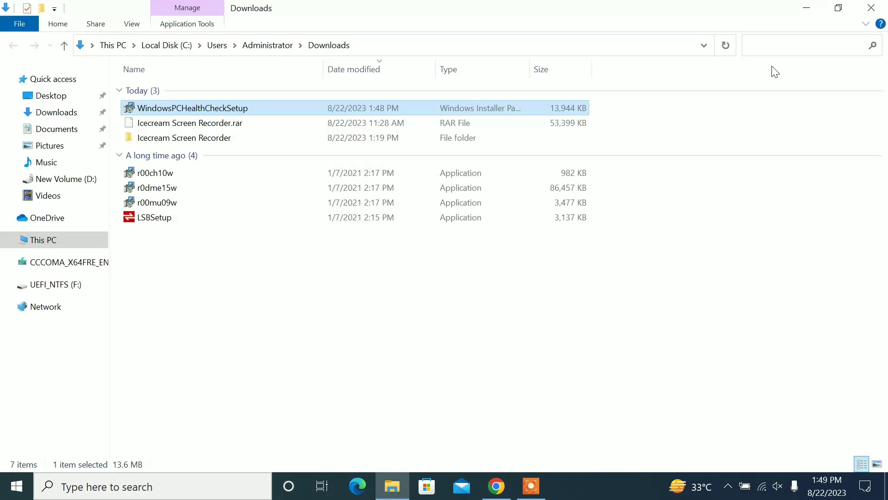
click(248, 111)
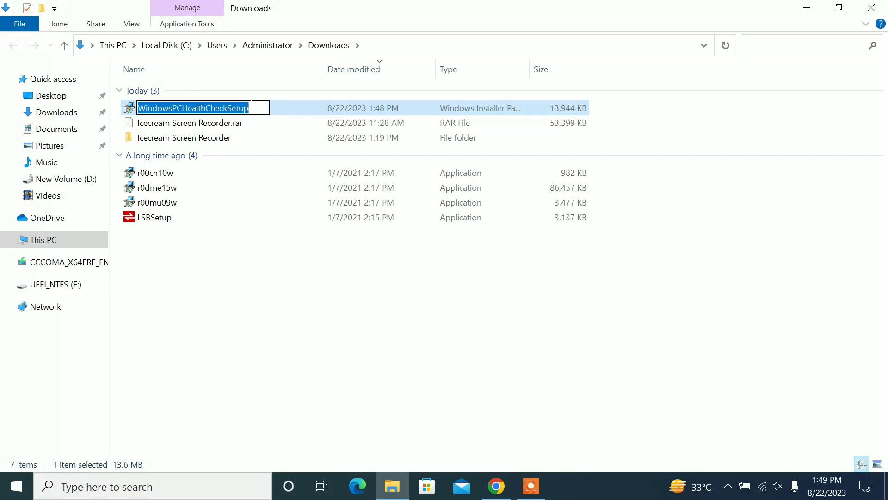
click(310, 107)
double_click(309, 107)
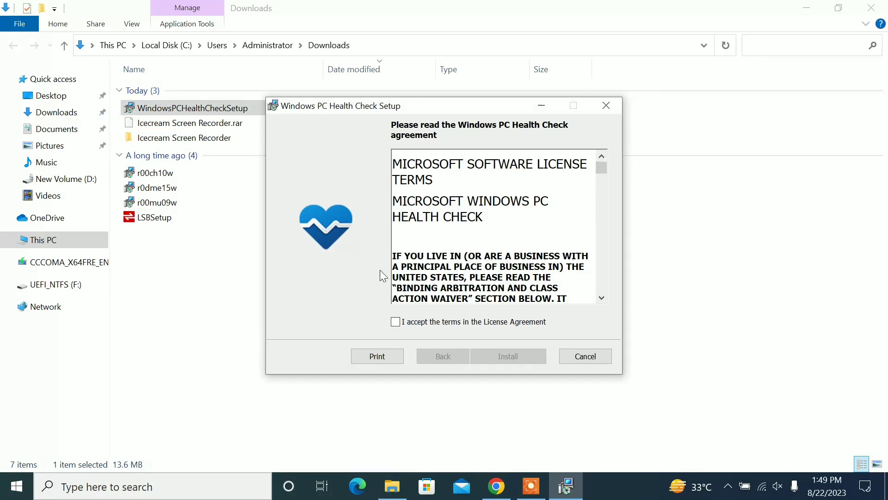
Step: Accept the licence agreement, install Windows PC Health Check, and finish setup with the option to open the app enabled
click(396, 322)
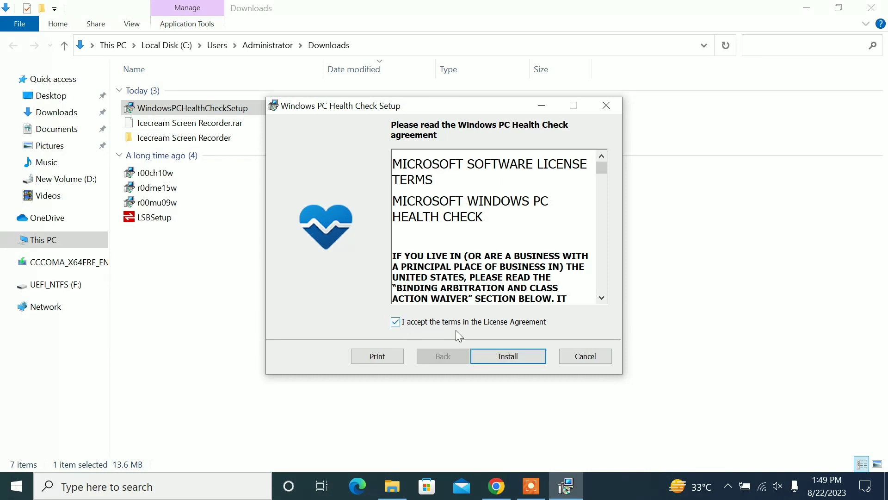
click(512, 357)
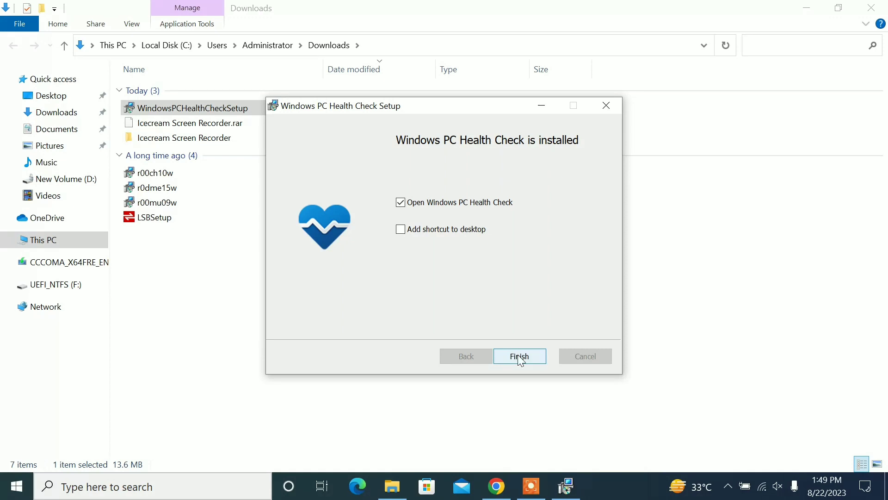
click(519, 354)
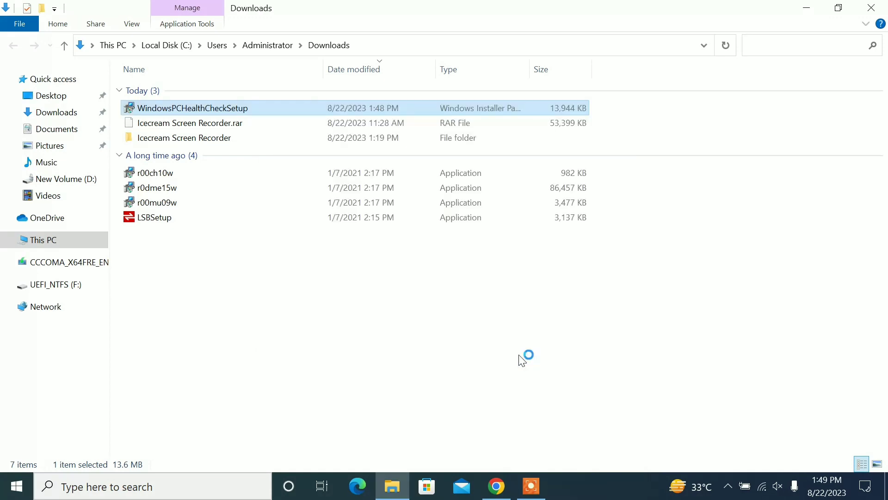
Step: Minimize the Downloads folder and browser windows, leaving PC Health Check open over the desktop
click(807, 8)
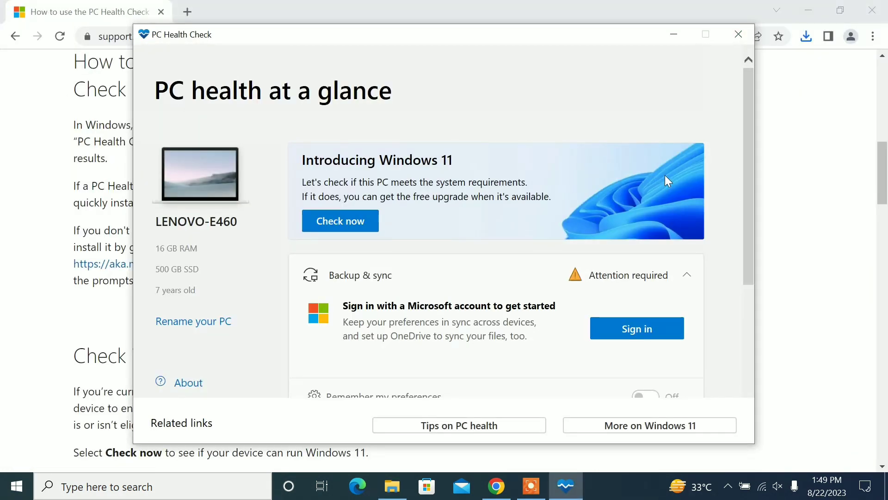
click(812, 7)
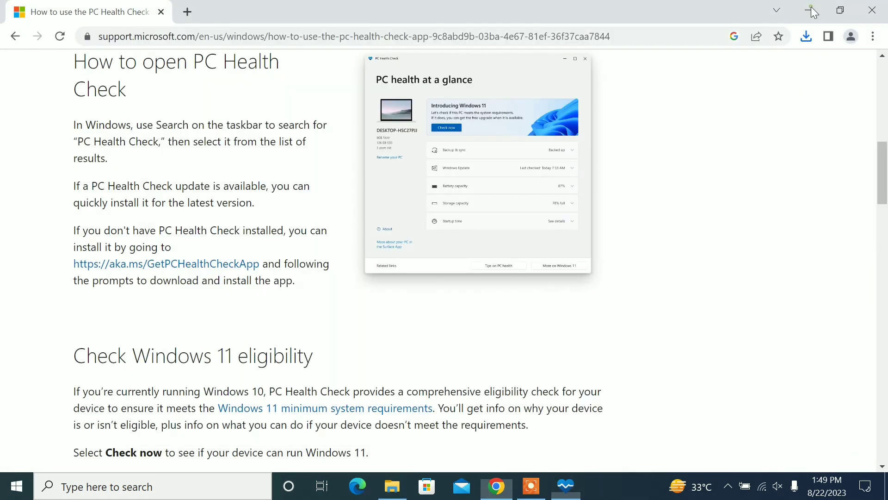
click(811, 7)
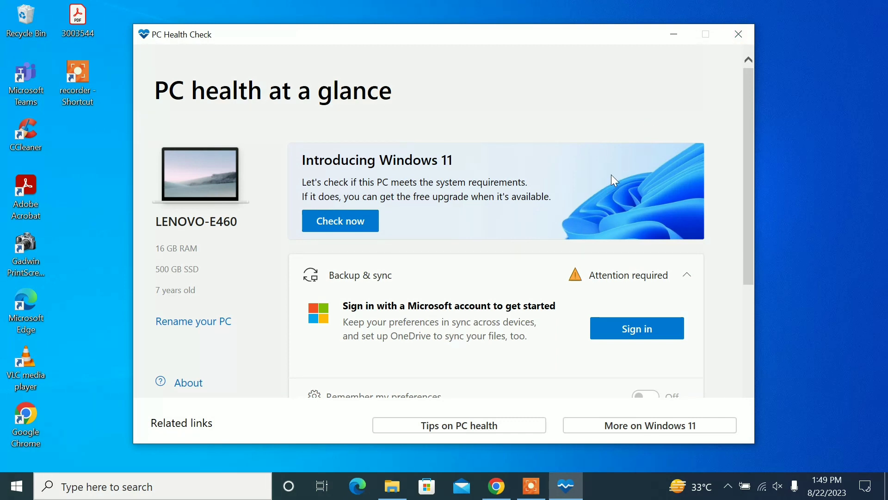
Step: Run the Windows 11 eligibility check, review the full list of requirement results, and close PC Health Check
click(360, 230)
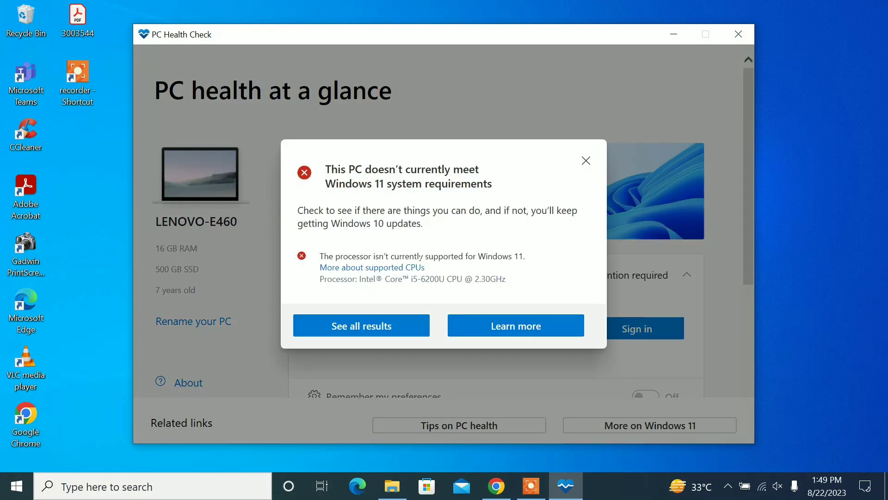
click(381, 329)
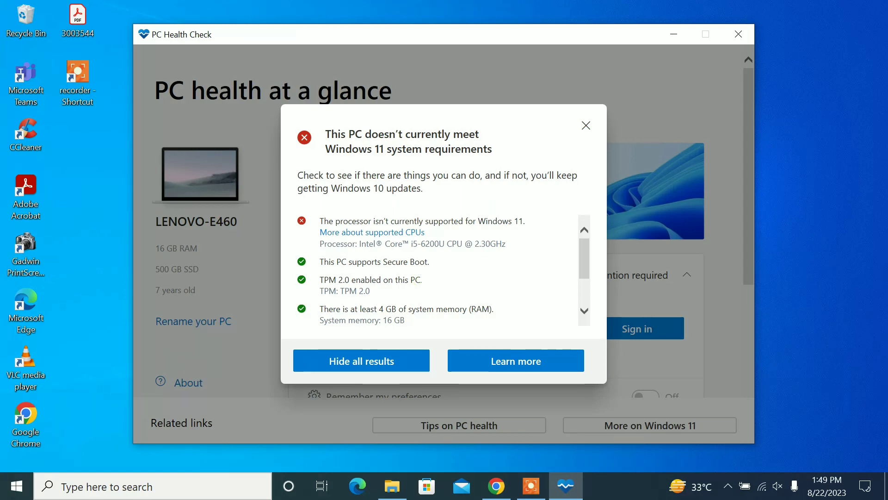
drag(583, 265, 584, 292)
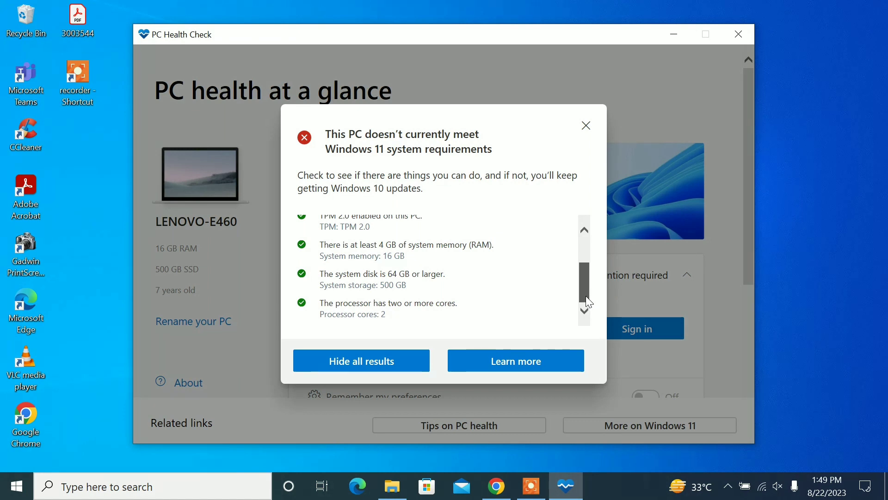
drag(585, 301, 585, 299)
scroll(585, 301, up, 2)
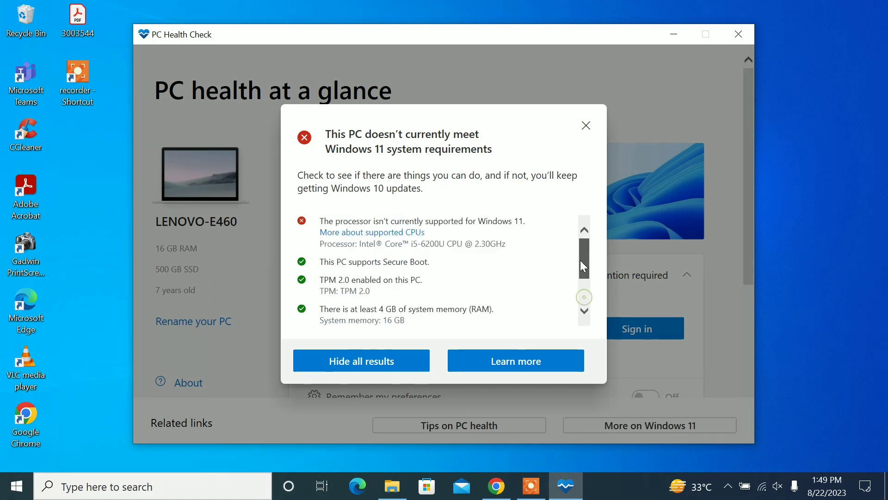
click(586, 126)
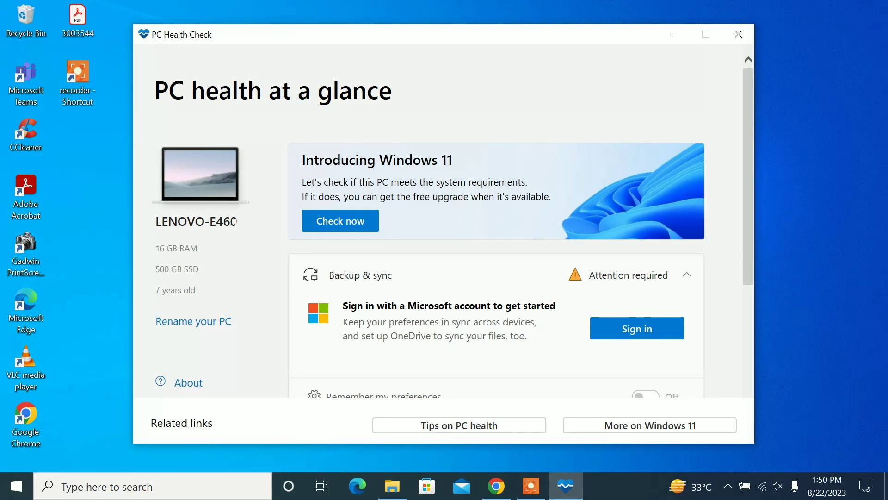
double_click(234, 224)
click(205, 250)
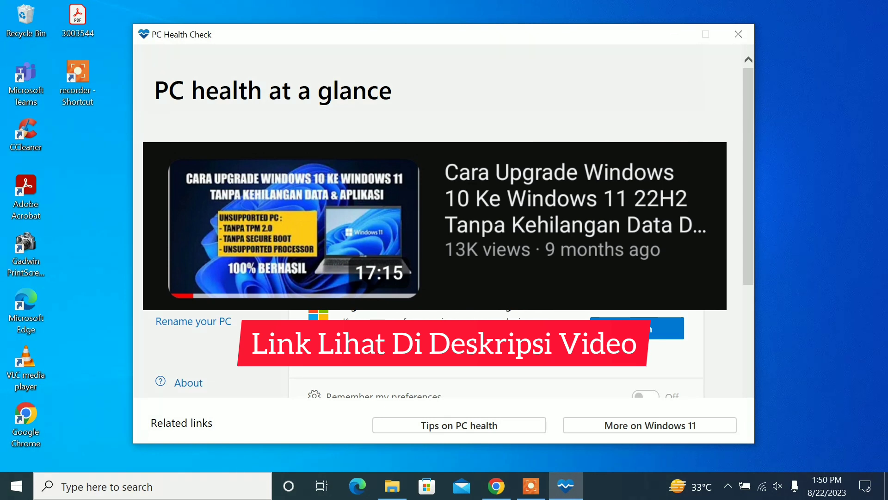
click(739, 35)
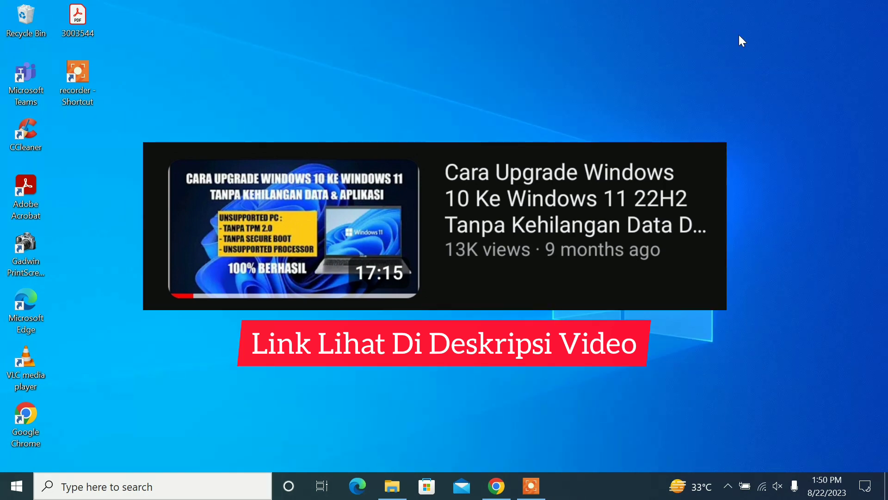
Step: Open the CCCOMA_X64FRE_EN-GB_DV9 (E:) drive from This PC in File Explorer and launch its setup application
key(super+e)
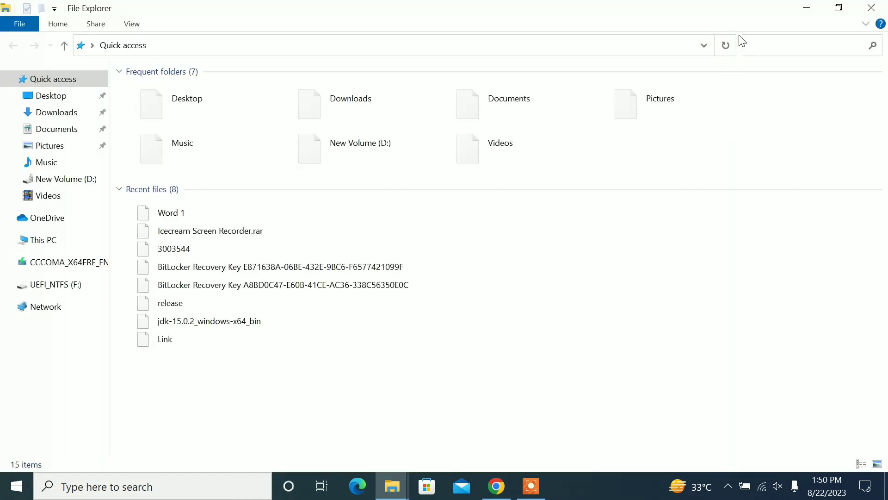
click(56, 242)
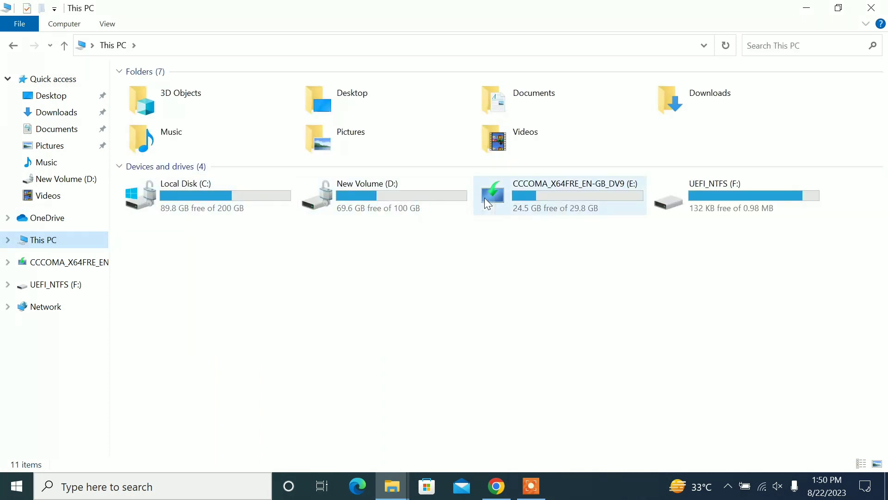
click(534, 200)
double_click(535, 200)
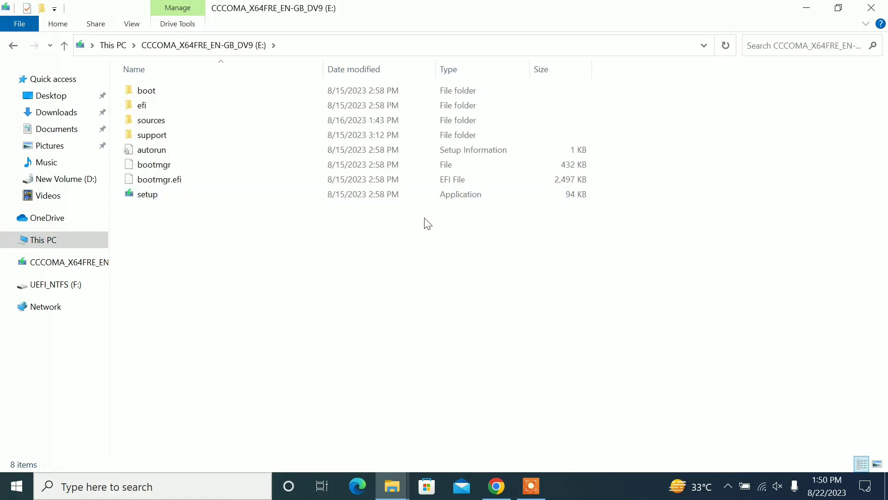
click(149, 198)
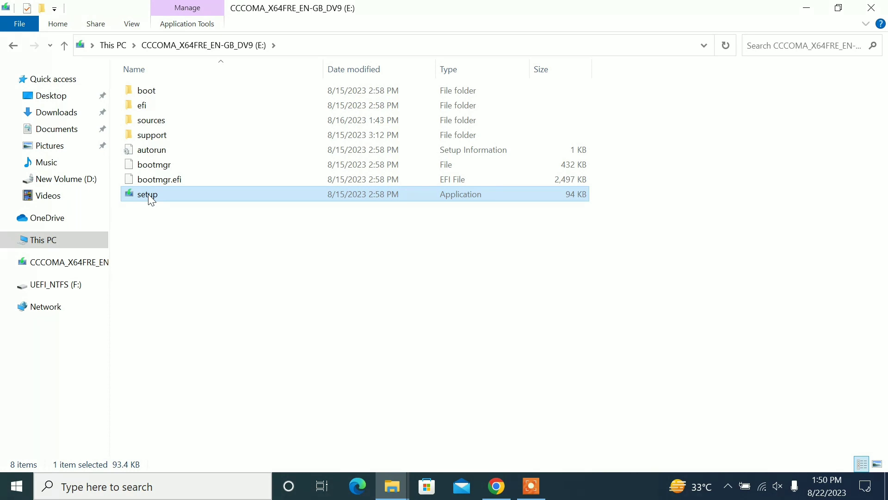
double_click(185, 195)
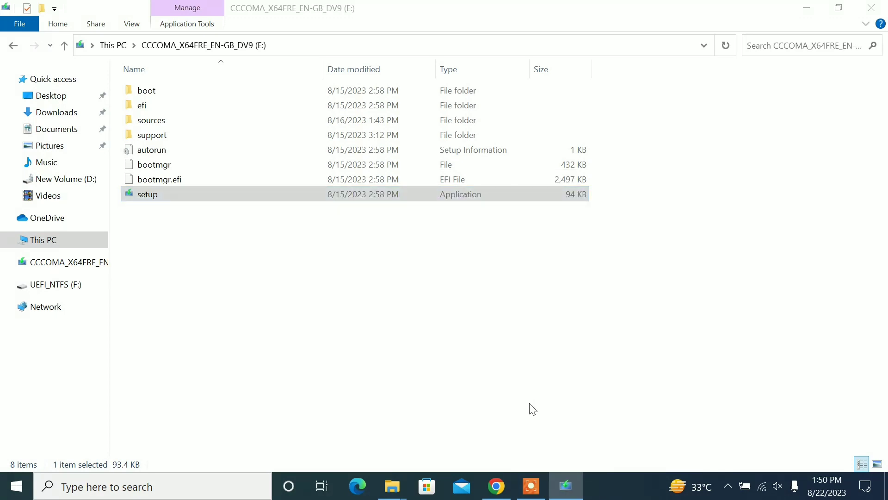
Step: Minimize File Explorer, set Windows 11 Setup's update download option to Not right now, and accept the licence terms
click(806, 10)
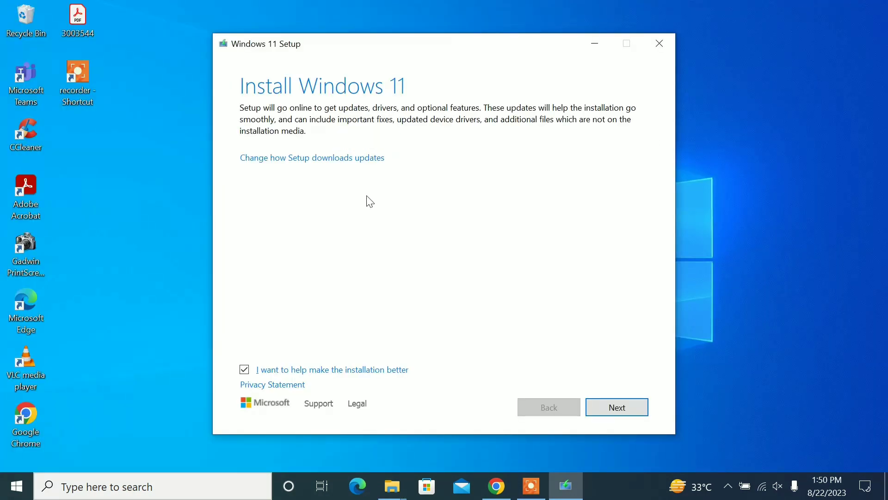
click(293, 162)
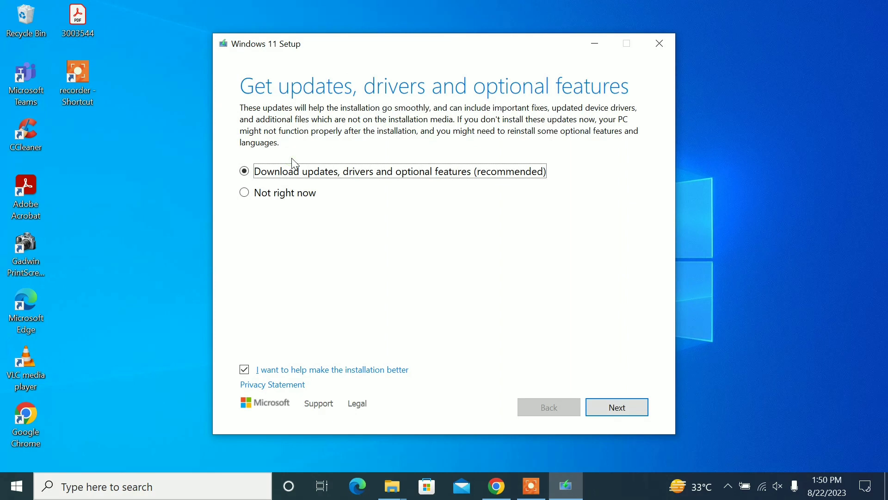
click(249, 195)
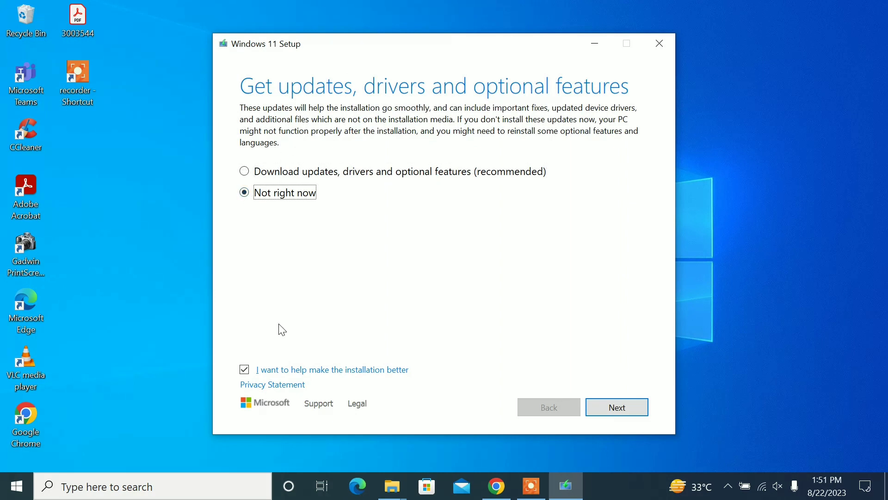
click(619, 405)
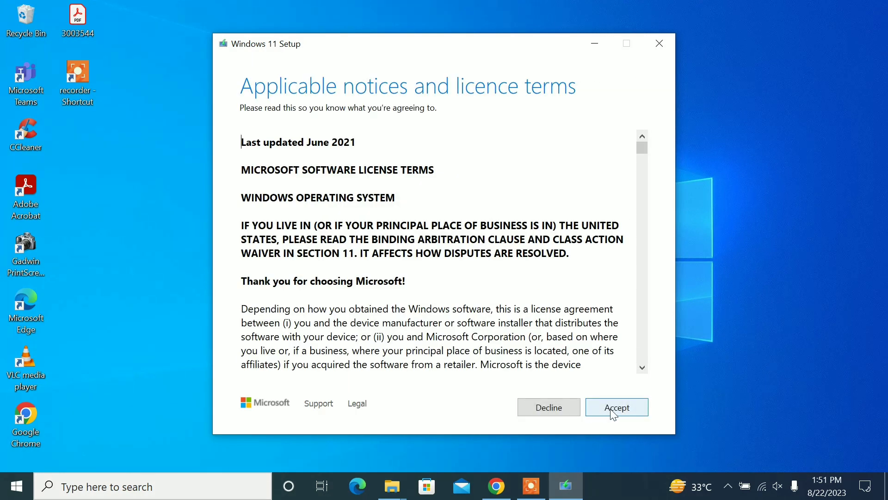
click(614, 414)
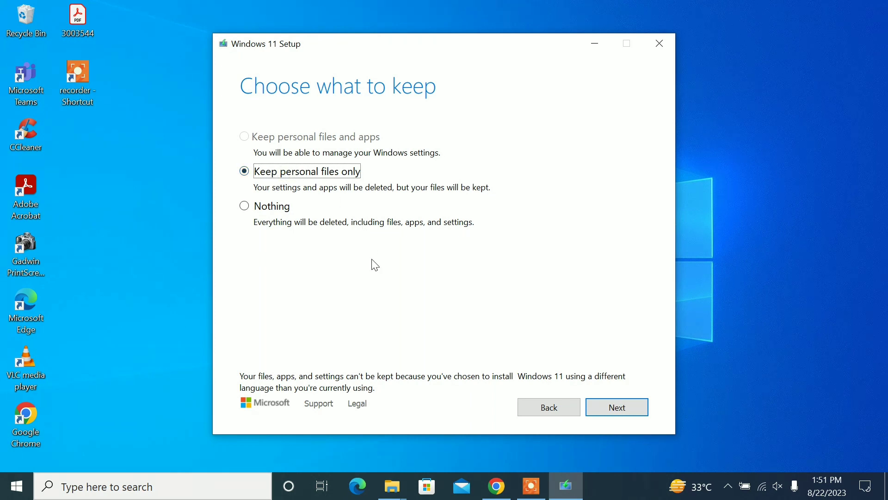
Step: Continue with Keep personal files only, acknowledge the display language change, and start the Windows 11 Pro installation
click(622, 411)
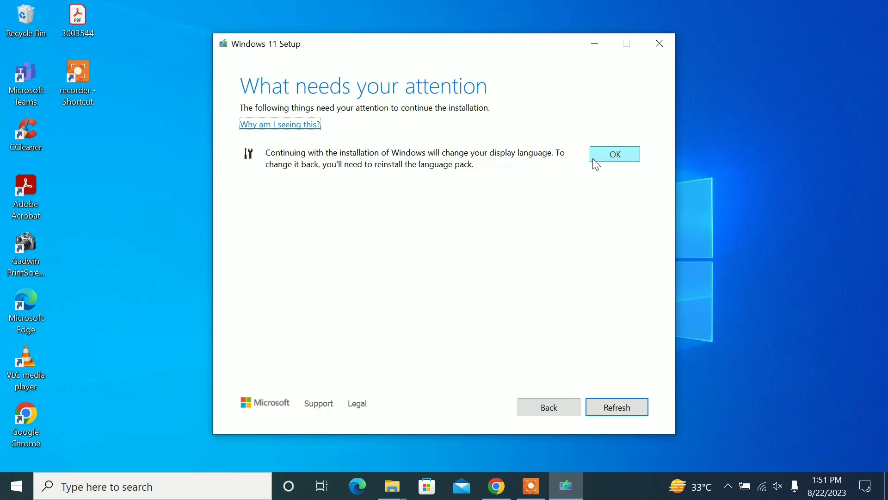
click(611, 154)
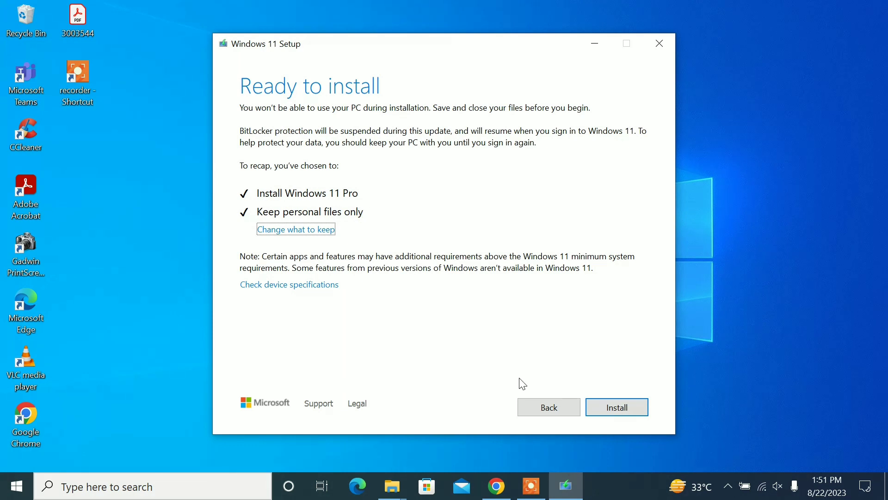
click(610, 408)
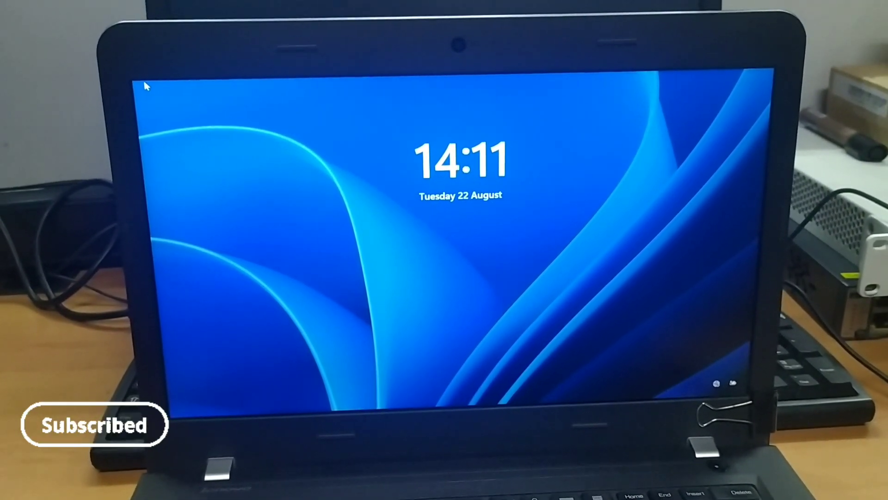
Step: Dismiss the lock screen and sign in to the Administrator account with the account password
click(146, 86)
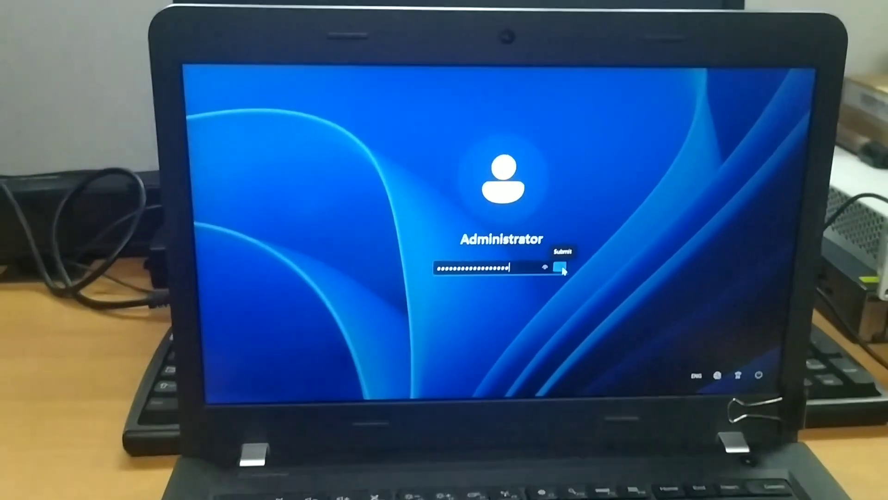
click(560, 267)
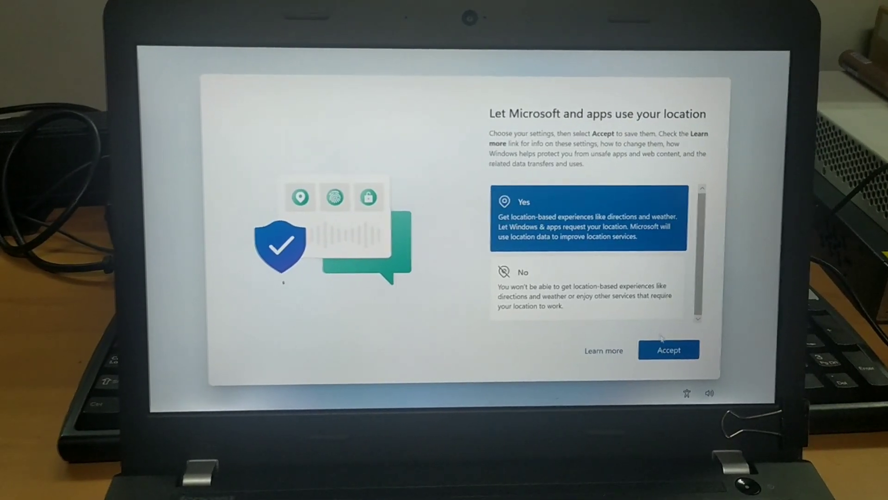
Step: Accept Yes for letting Microsoft and apps use the location and Yes for Find my device
click(667, 350)
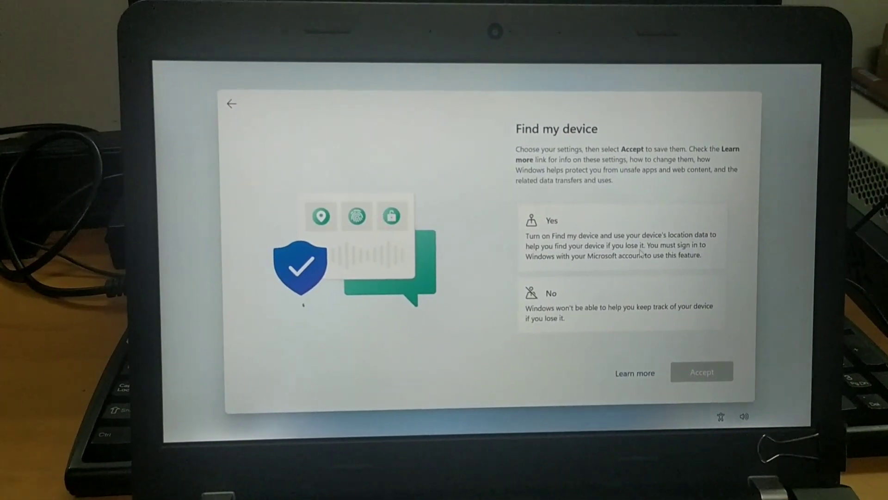
click(641, 253)
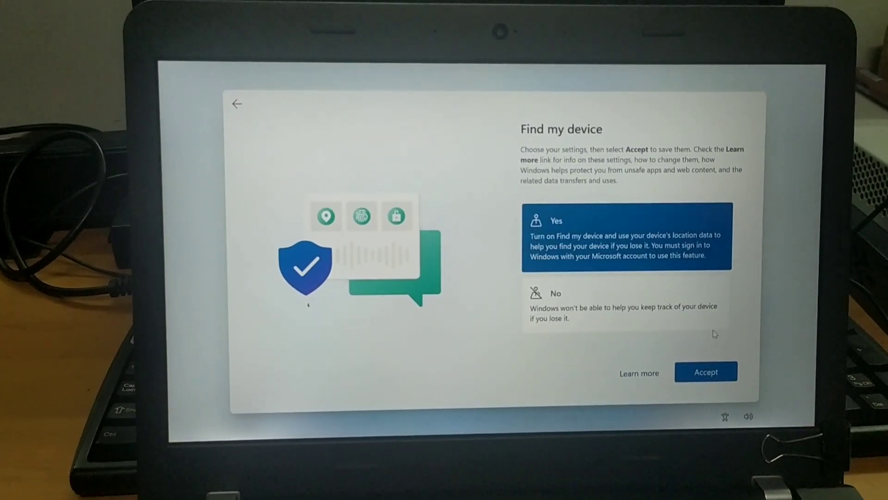
click(721, 361)
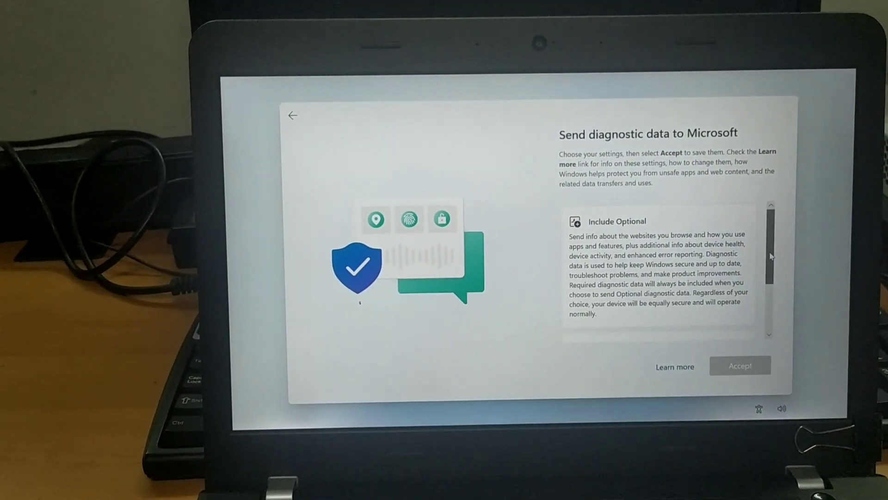
Step: Accept Required only for diagnostic data and Yes for letting apps use the advertising ID
scroll(770, 257, down, 3)
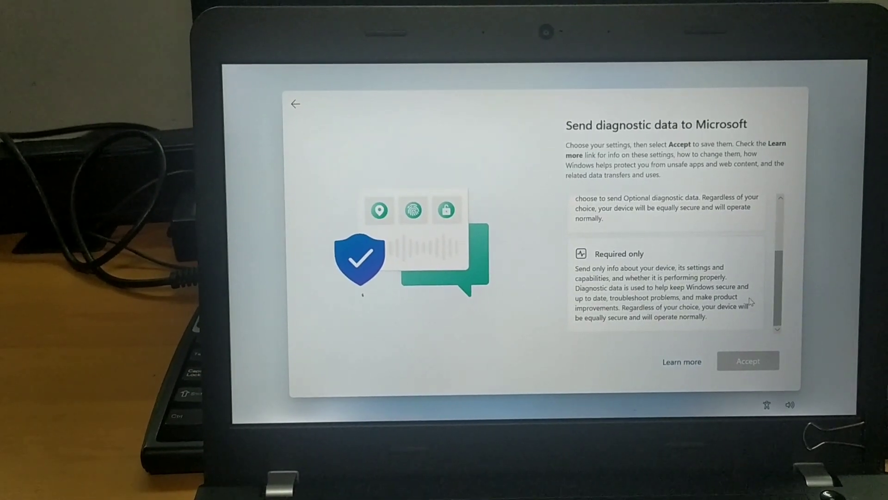
click(745, 301)
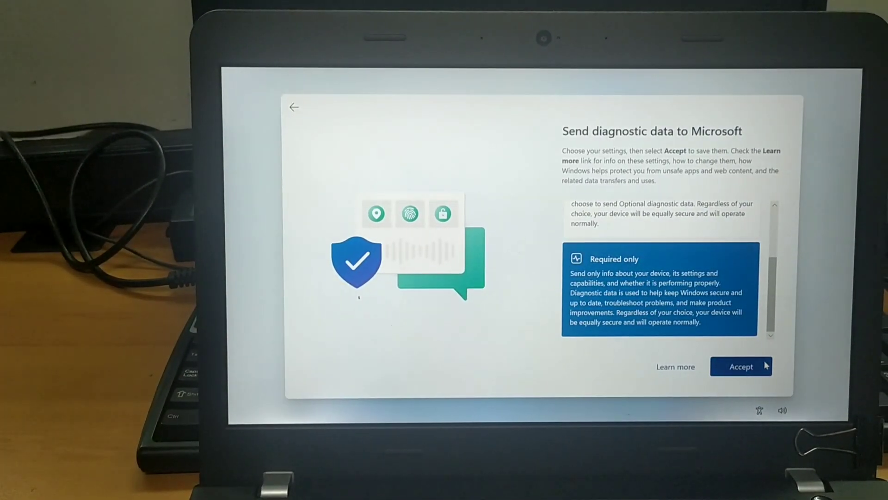
click(765, 366)
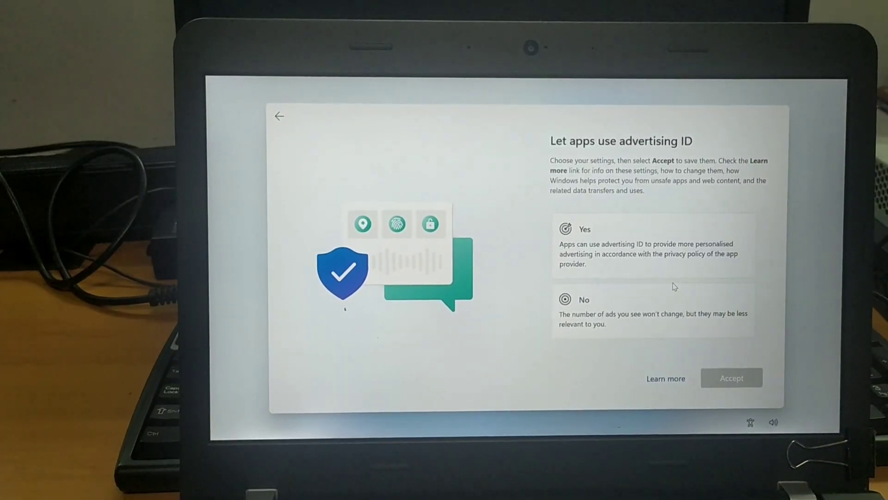
click(673, 270)
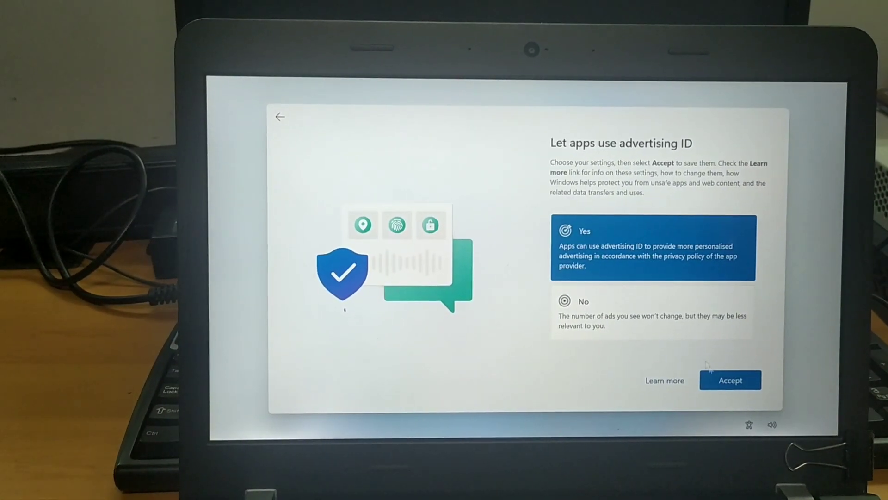
click(727, 379)
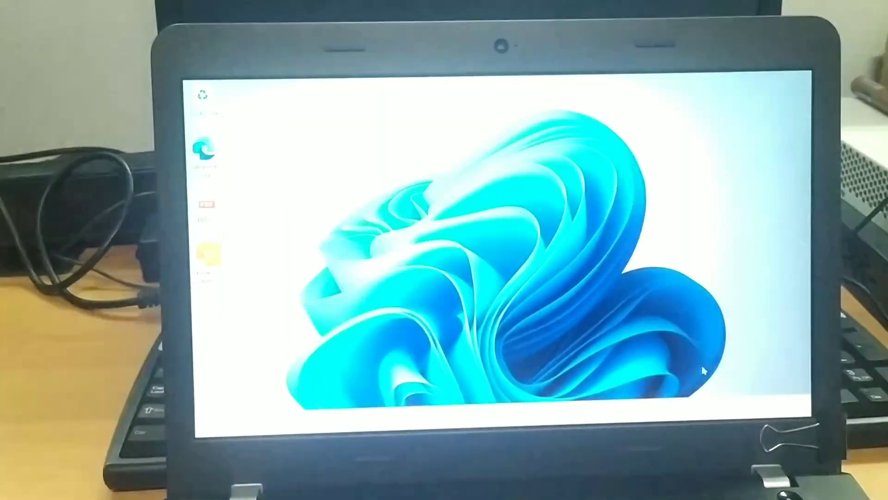
Step: Look at the new Start menu and run winver to display the installed Windows version
key(super)
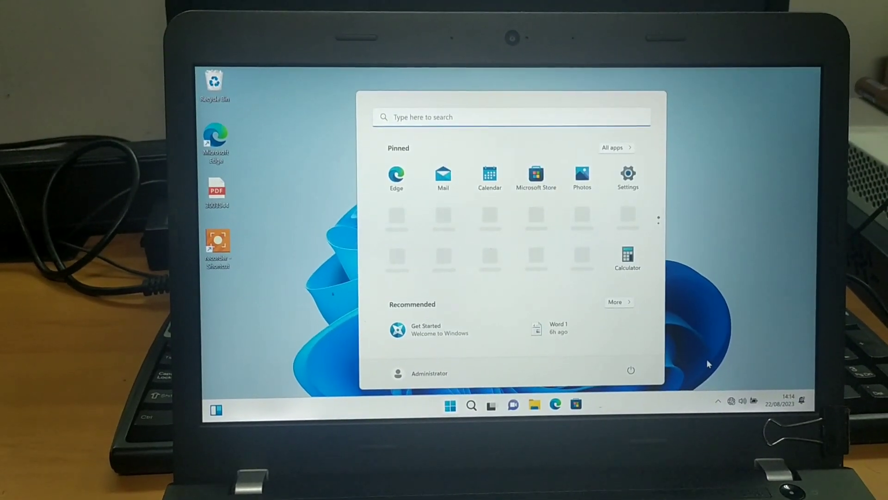
click(461, 404)
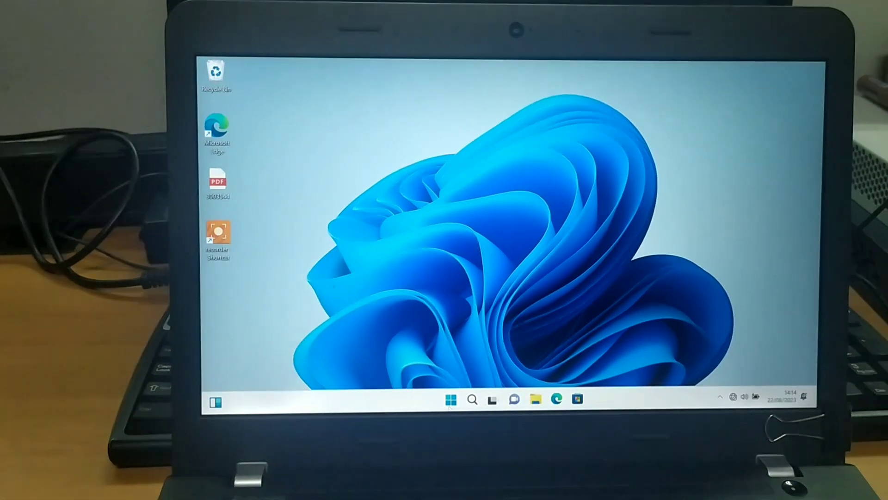
click(450, 406)
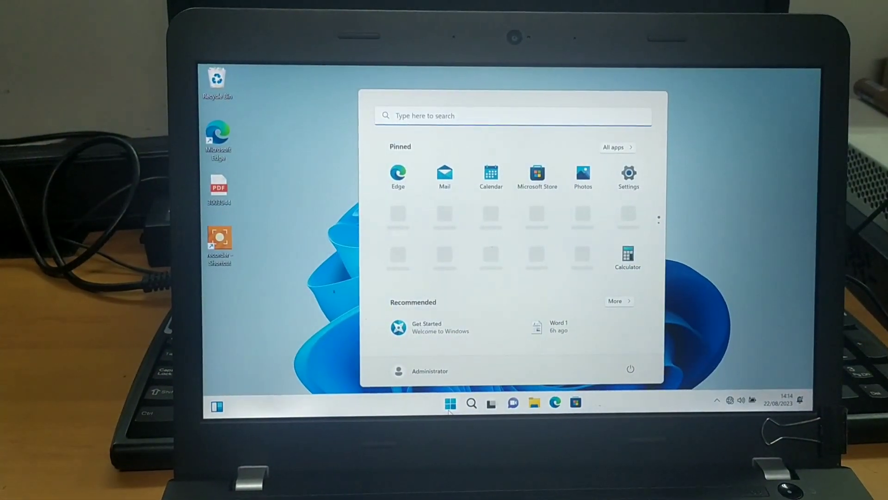
key(super+r)
text(winver)
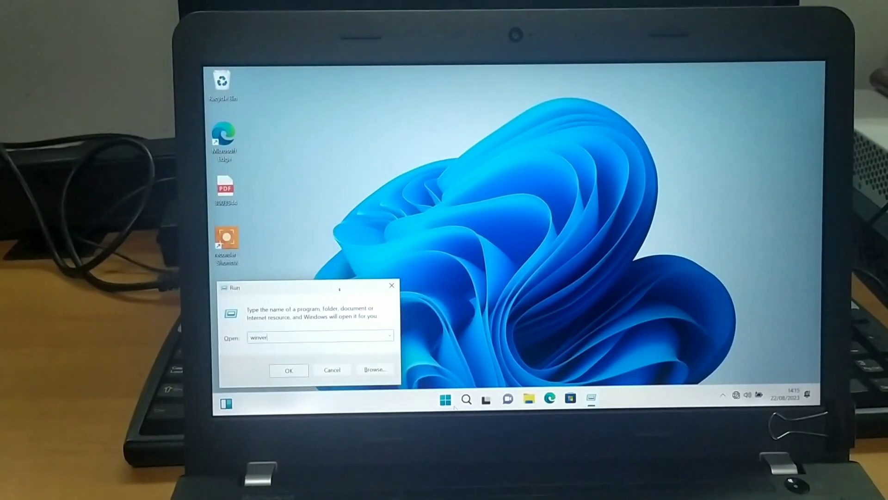
key(Return)
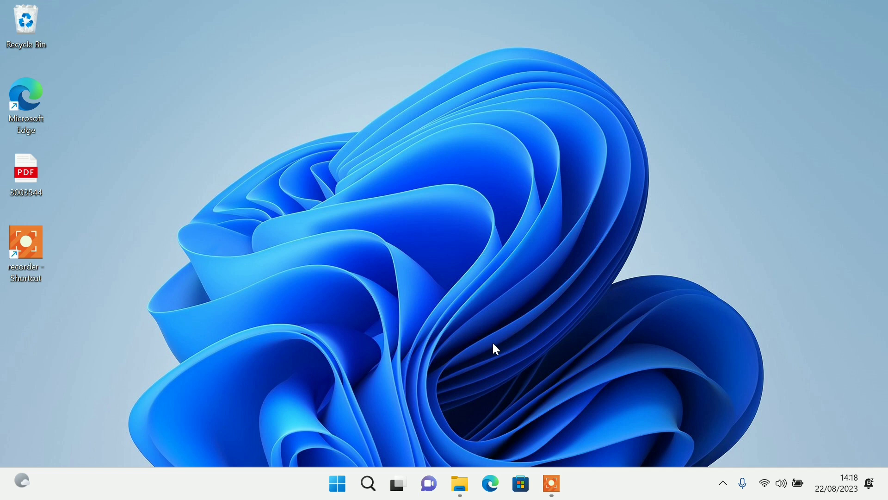
Step: Open the properties of This PC from File Explorer and maximize the System About page in Settings
click(459, 485)
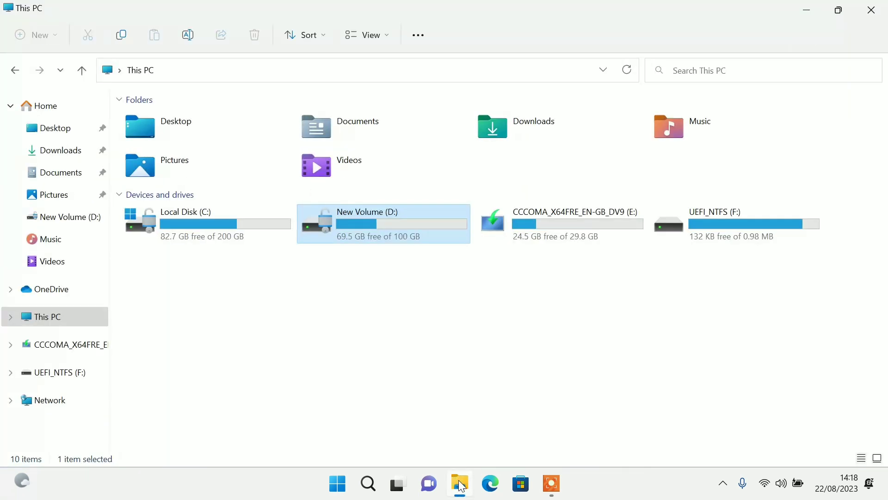
click(39, 321)
right_click(40, 320)
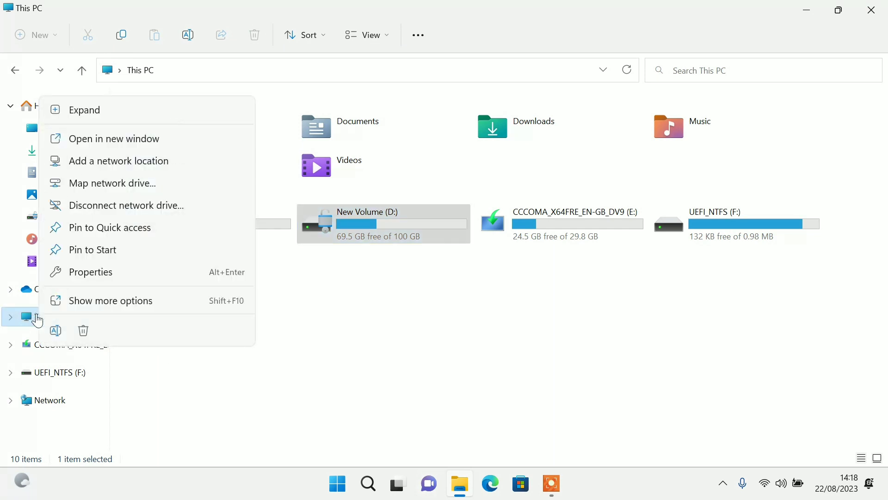
click(122, 278)
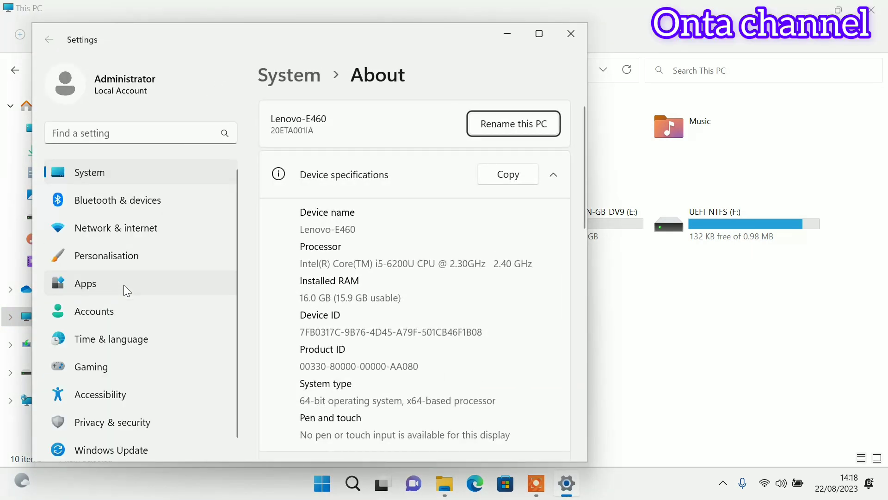
click(539, 34)
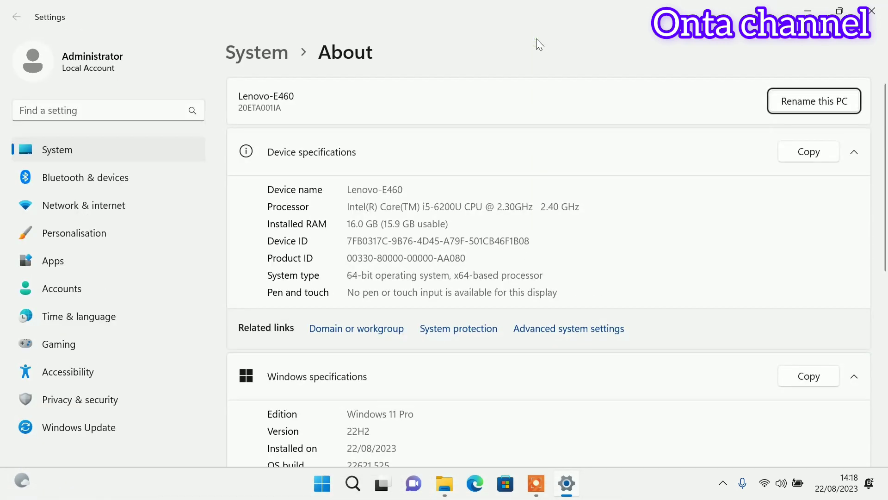
Step: Review the device name, Windows edition and version on the About page, and close Settings
drag(410, 189, 346, 190)
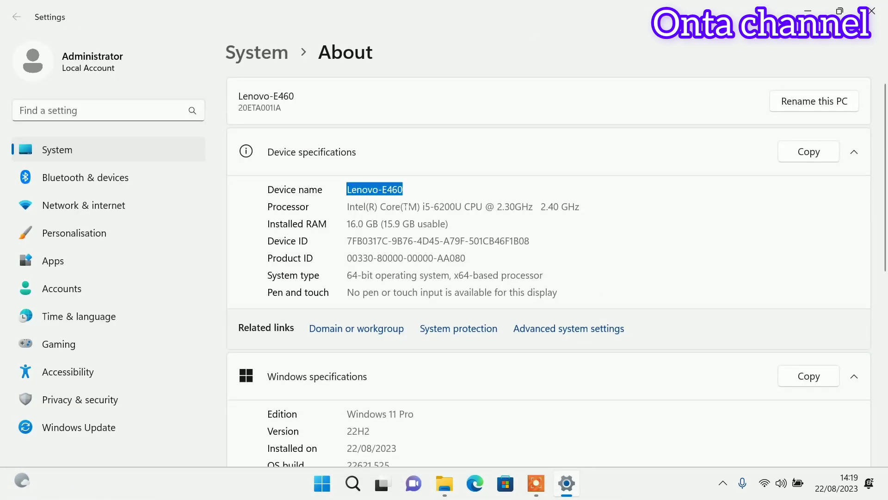
click(421, 202)
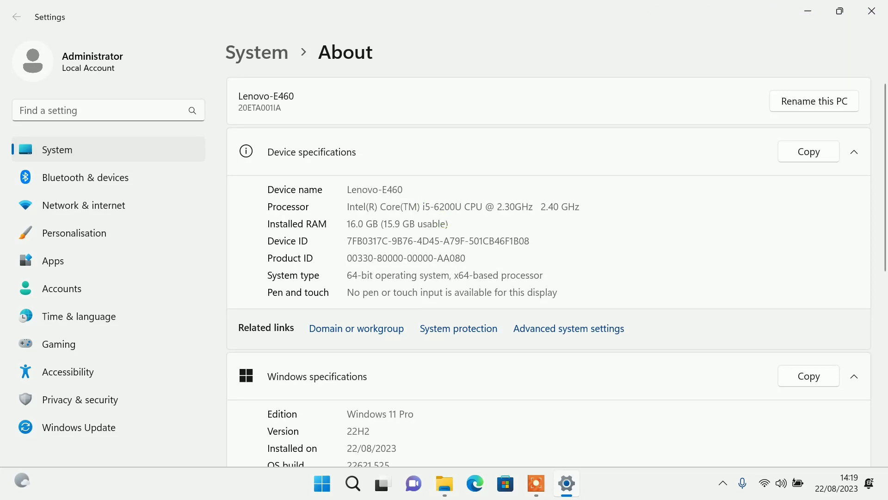
drag(885, 222, 881, 257)
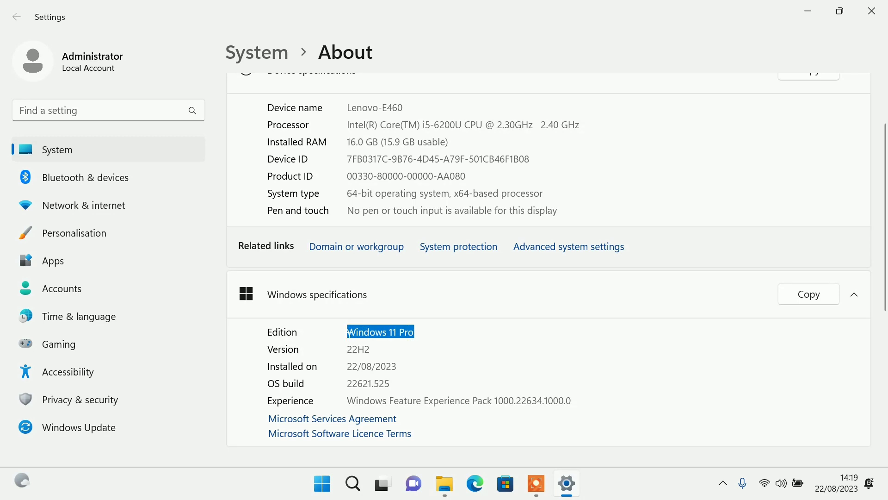
double_click(358, 349)
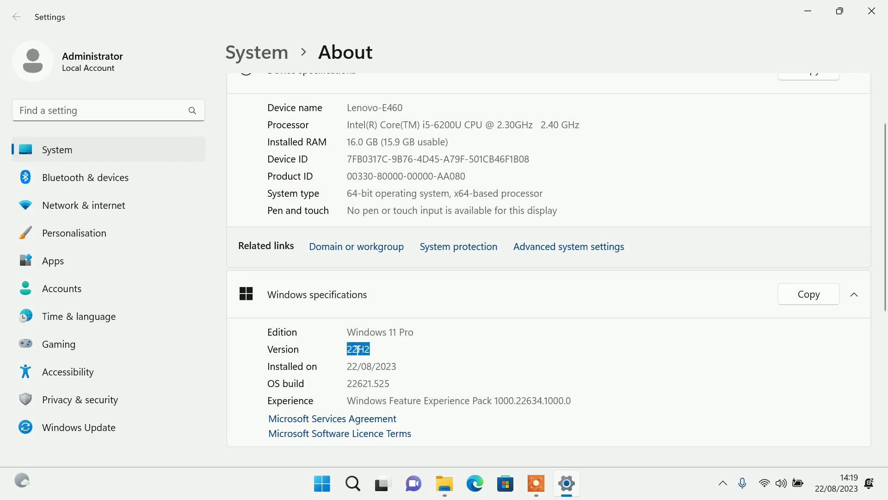
click(397, 366)
click(871, 11)
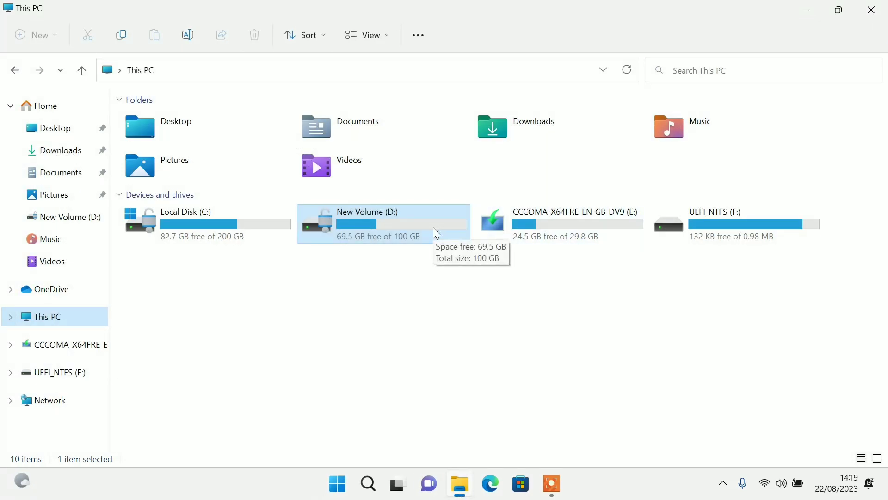
Step: Open New Volume (D:), check that its files and Backup folder are present, and return to This PC
double_click(373, 228)
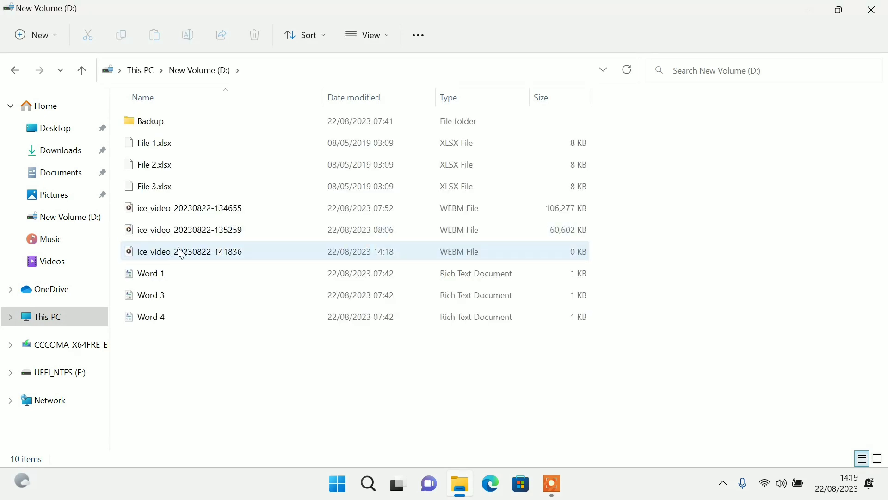
drag(170, 364, 184, 244)
click(186, 383)
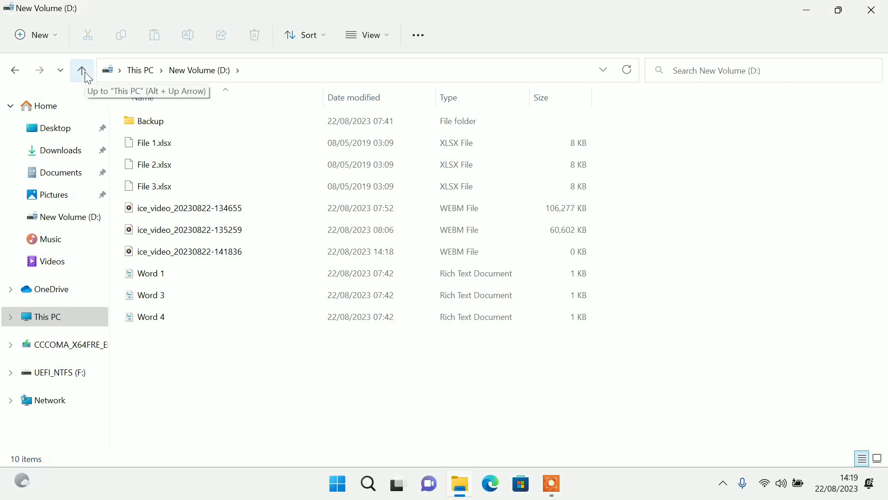
click(85, 72)
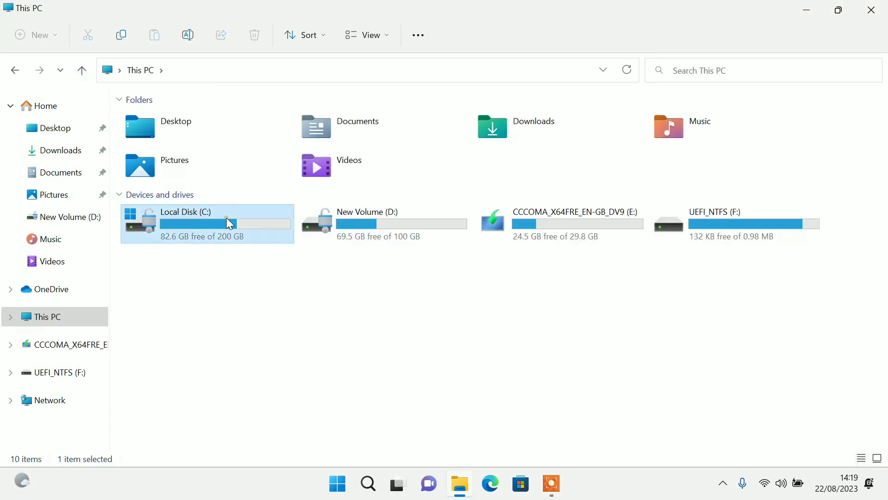
Step: Open Local Disk (C:), check that its folders and files are present, and close File Explorer
double_click(226, 218)
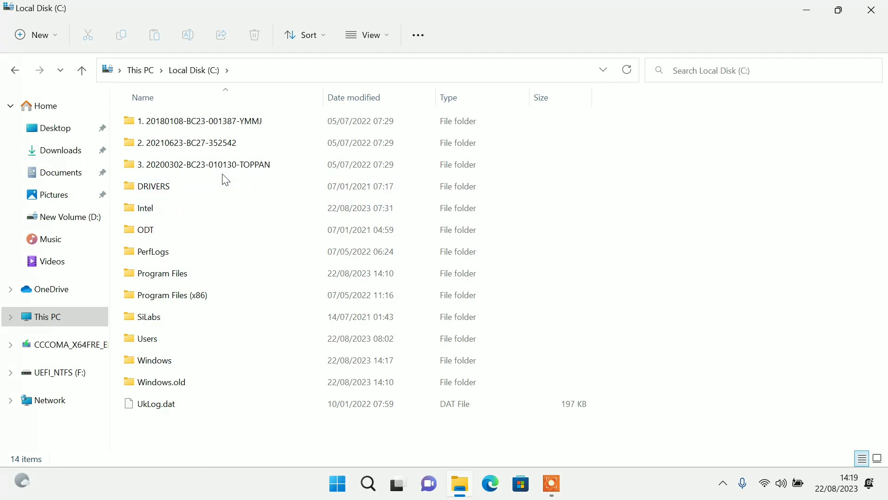
mouse_move(230, 168)
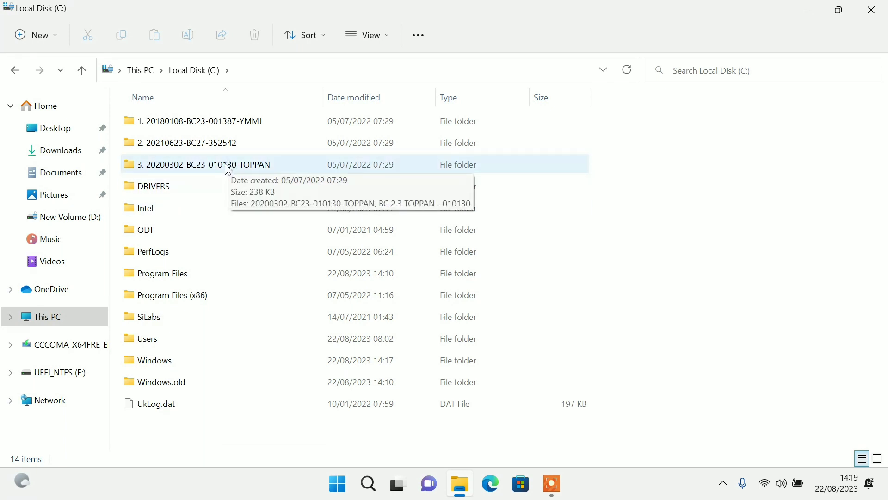
click(885, 13)
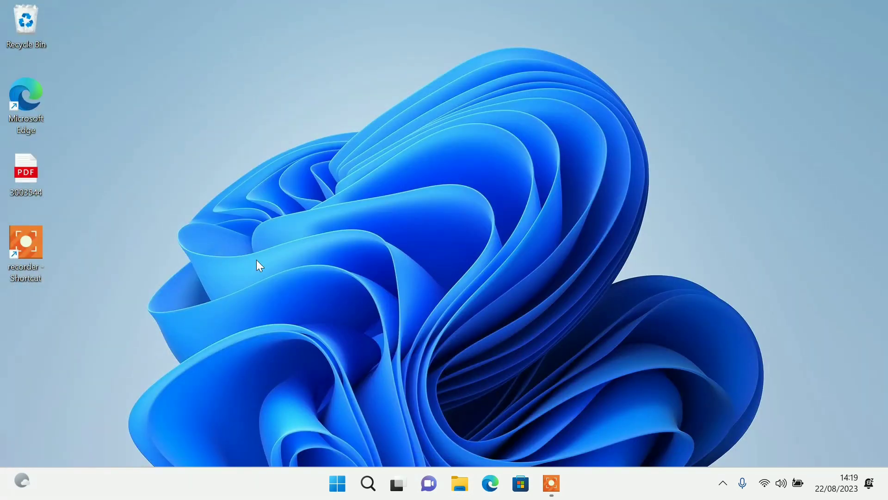
Step: Open Control Panel maximized in small icons view, review the installed programs in Programs and Features, and close the window
click(337, 484)
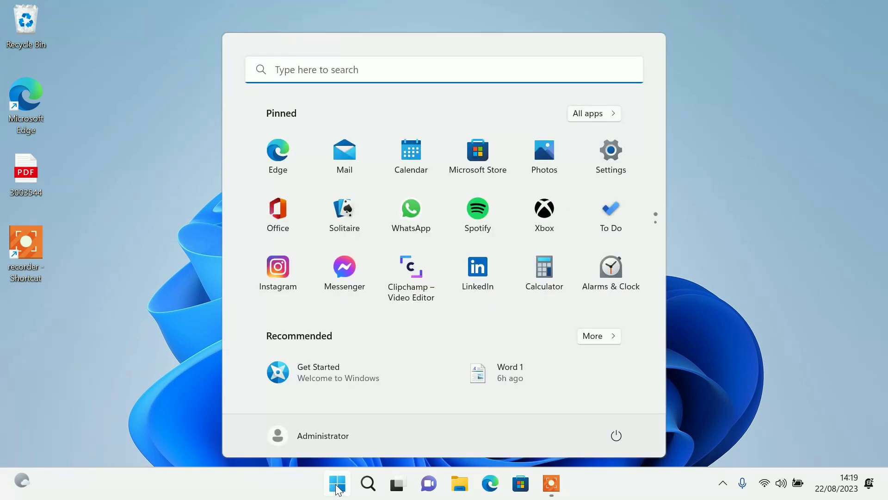
text(contr)
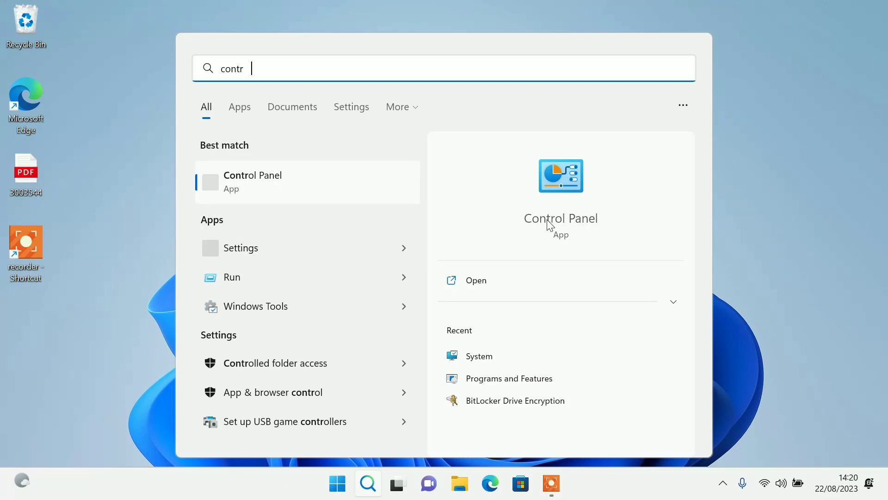
key(Return)
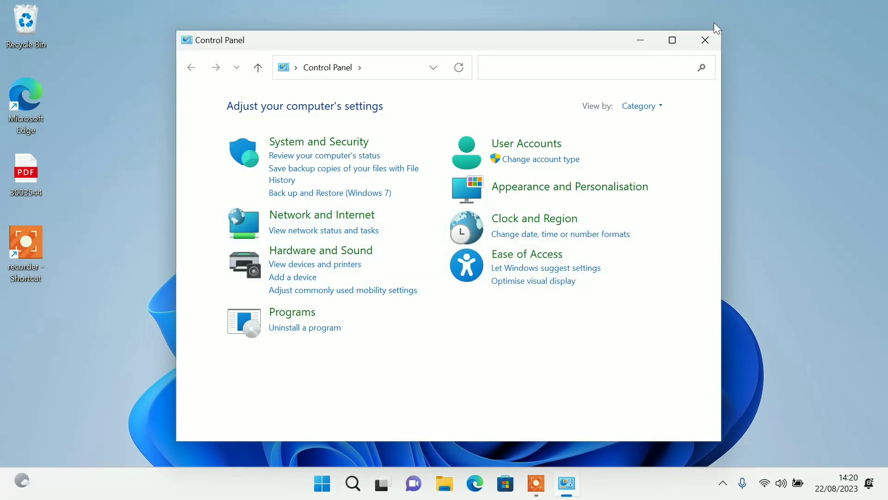
click(673, 40)
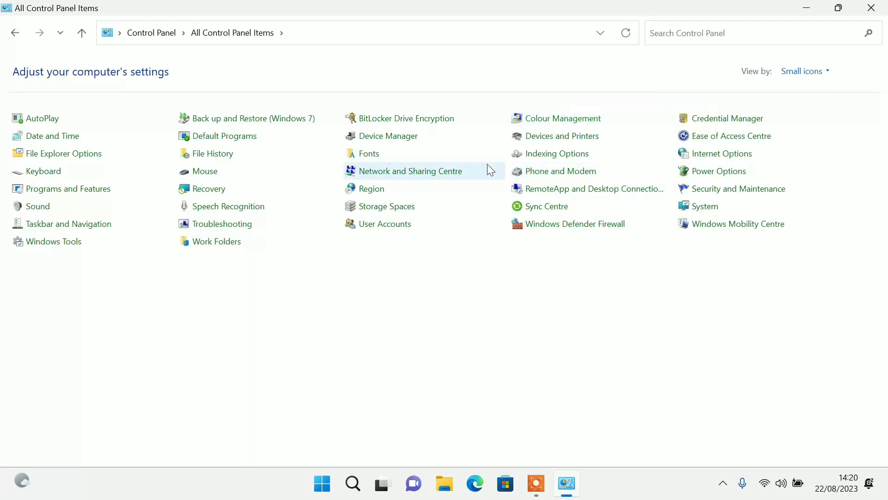
click(38, 192)
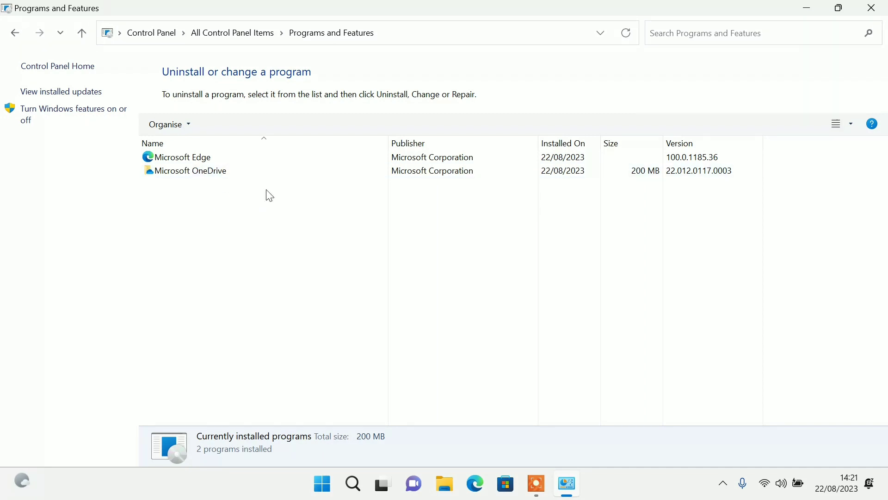
click(873, 13)
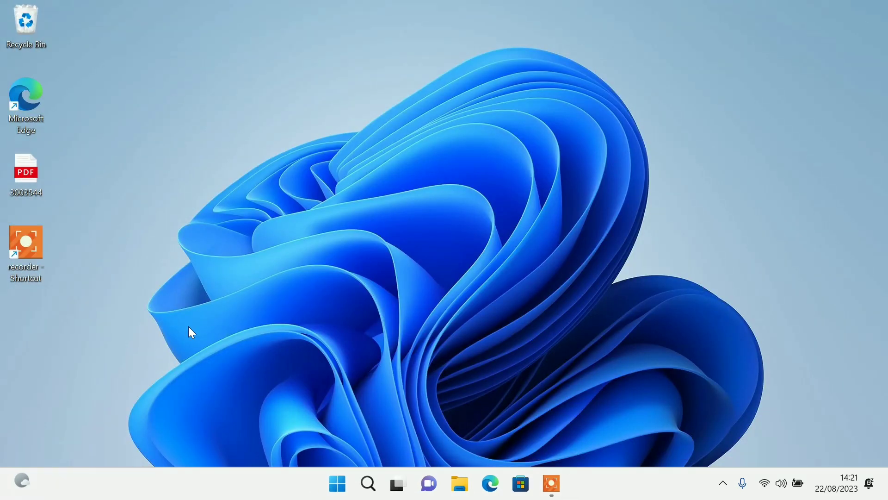
Step: Search for the Windows Update settings, open them, and check for updates
click(333, 487)
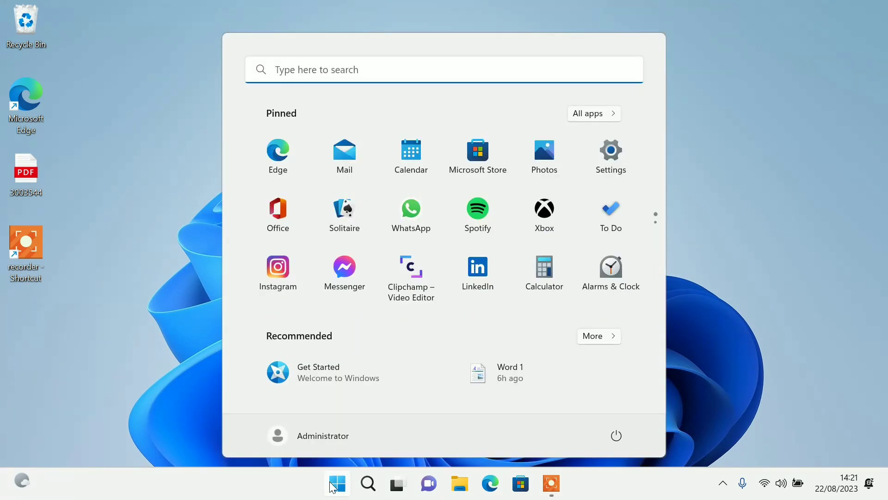
text(windows u)
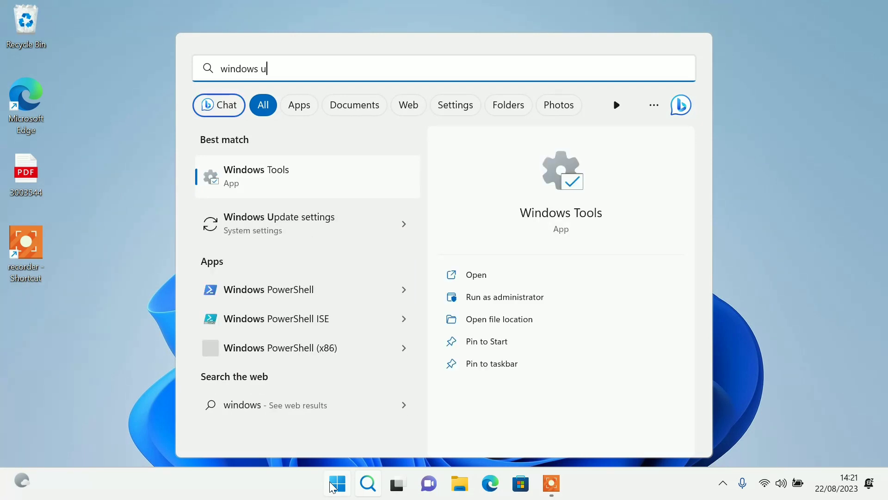
text(pda)
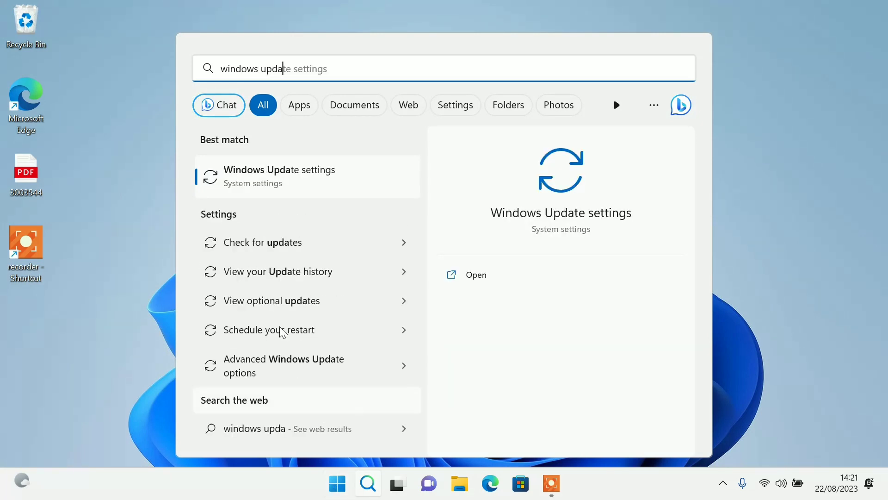
click(276, 182)
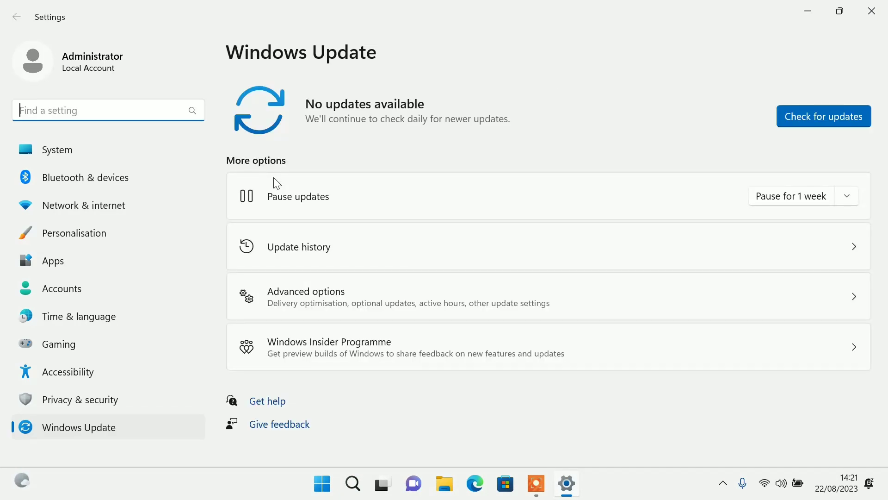
click(843, 115)
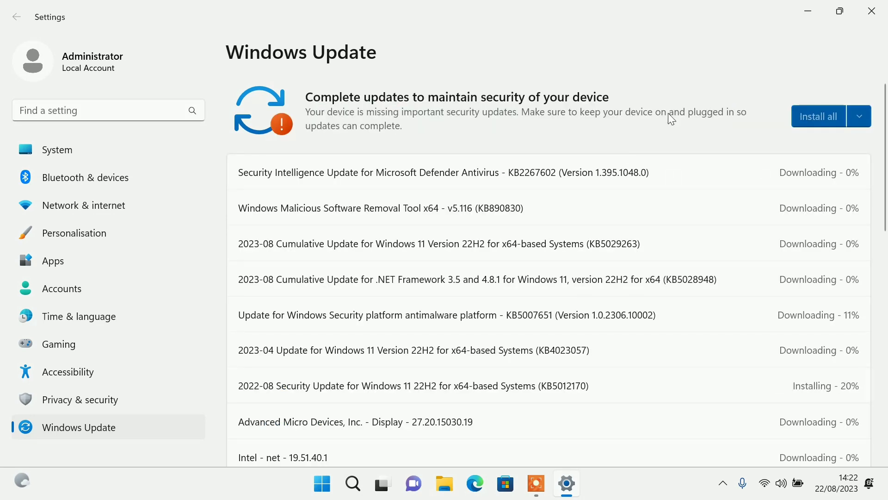
Step: Examine the full list of Windows updates and drivers with their download and installation status, and minimize Settings
drag(885, 155, 884, 304)
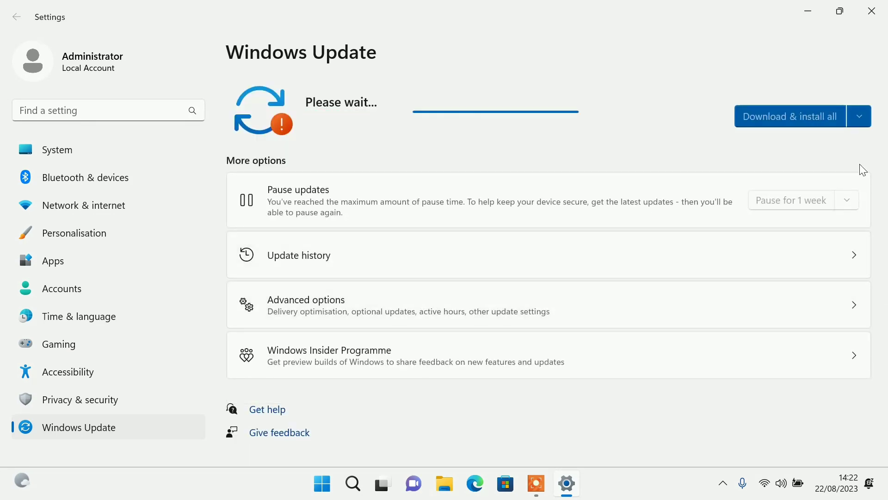
scroll(852, 120, down, 4)
scroll(828, 116, up, 4)
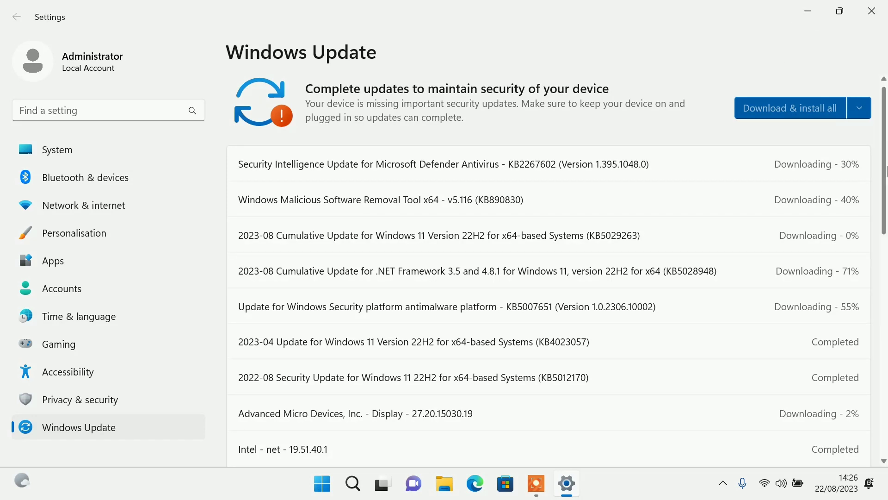
scroll(887, 171, up, 1)
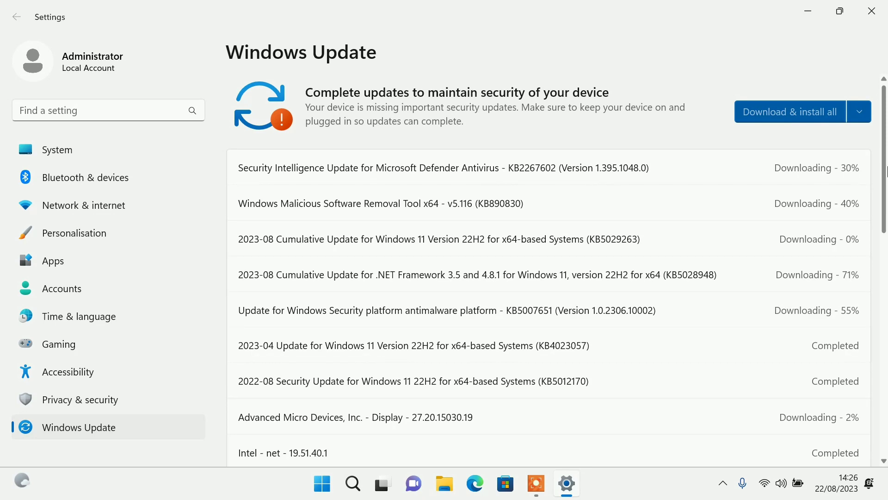
key(Tab)
key(Tab)
key(Tab)
key(Tab)
key(Tab)
key(Tab)
key(Tab)
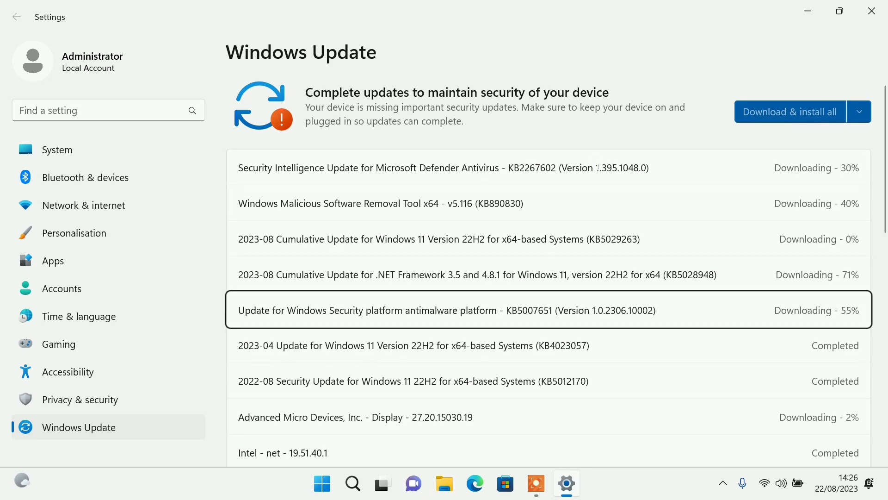
key(Tab)
key(Tab)
key(Tab)
key(Tab)
key(Tab)
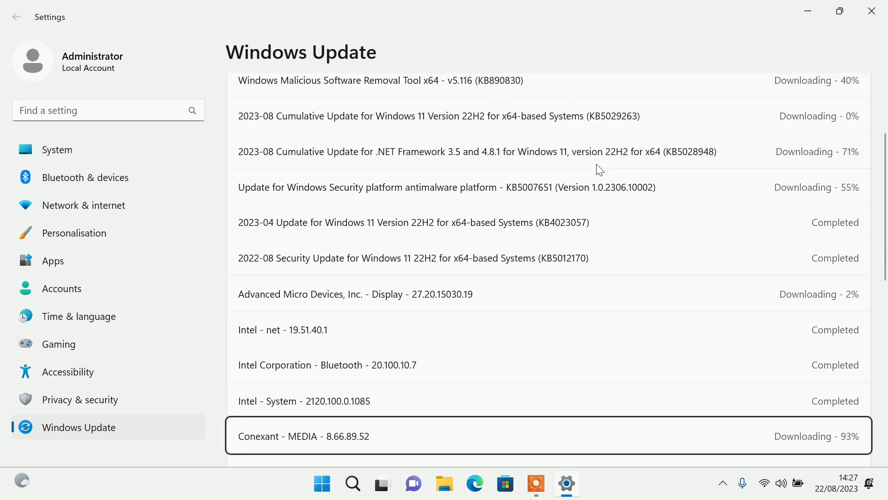
key(Tab)
key(Tab)
key(Tab)
key(shift+Tab)
key(shift+Tab)
key(shift+Tab)
key(shift+Tab)
key(shift+Tab)
key(shift+Tab)
key(shift+Tab)
key(shift+Tab)
key(shift+Tab)
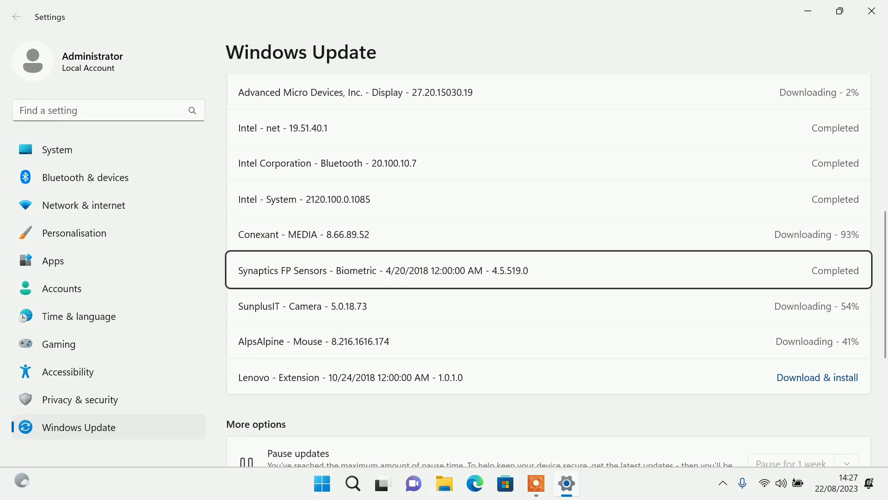
key(shift+Tab)
key(shift+Tab)
key(shift+Tab)
key(shift+Tab)
key(shift+Tab)
key(shift+Tab)
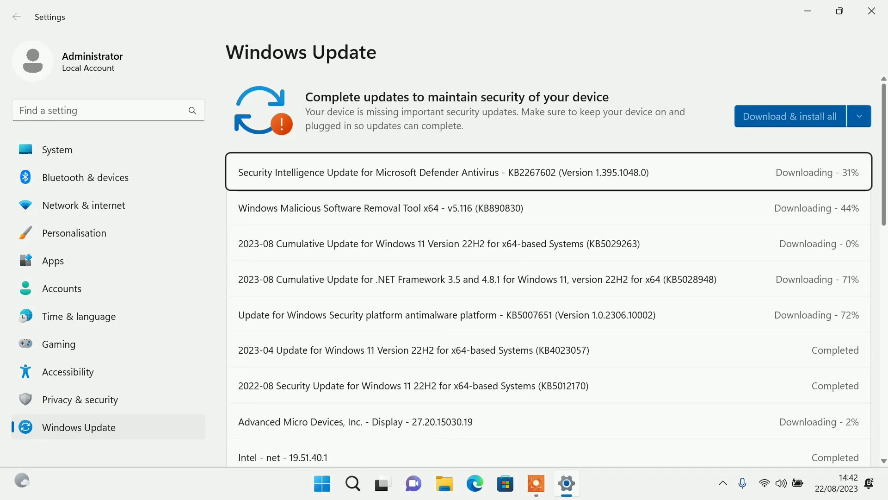
key(Tab)
key(Tab)
key(Tab)
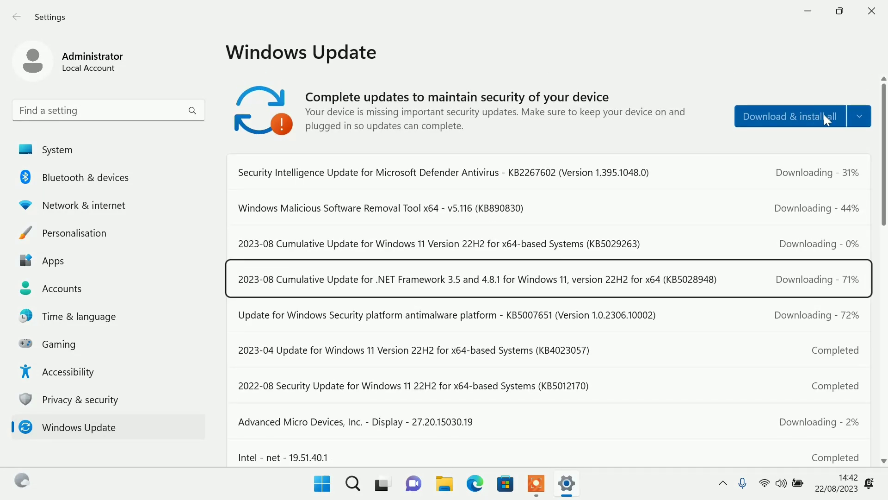
click(811, 20)
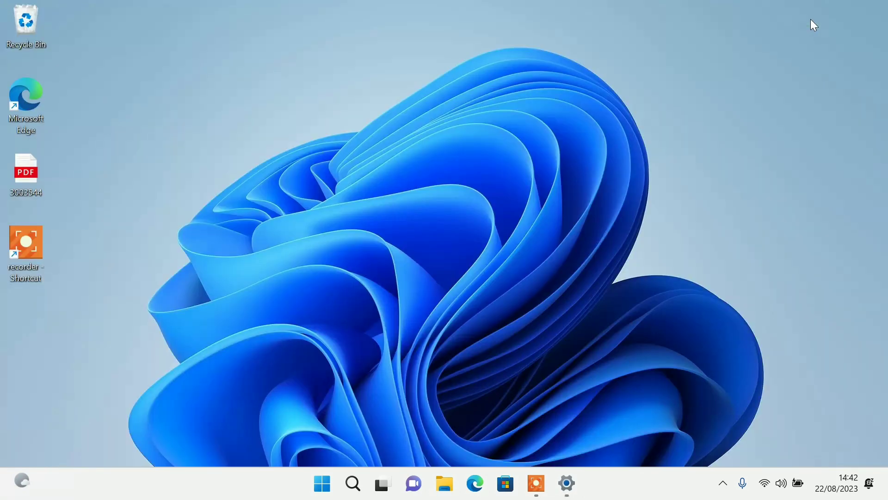